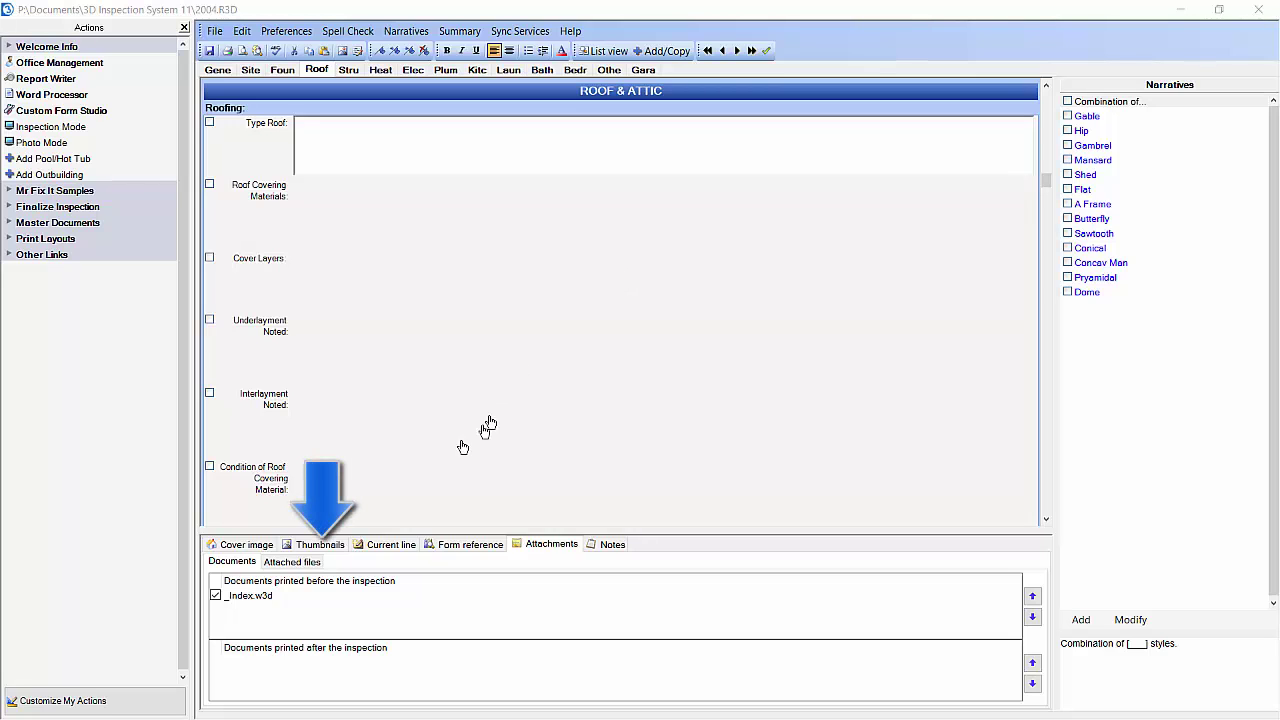
Step: Switch the bottom panel to Thumbnails to show photos such as AC Dirty Filter.jpg
click(330, 544)
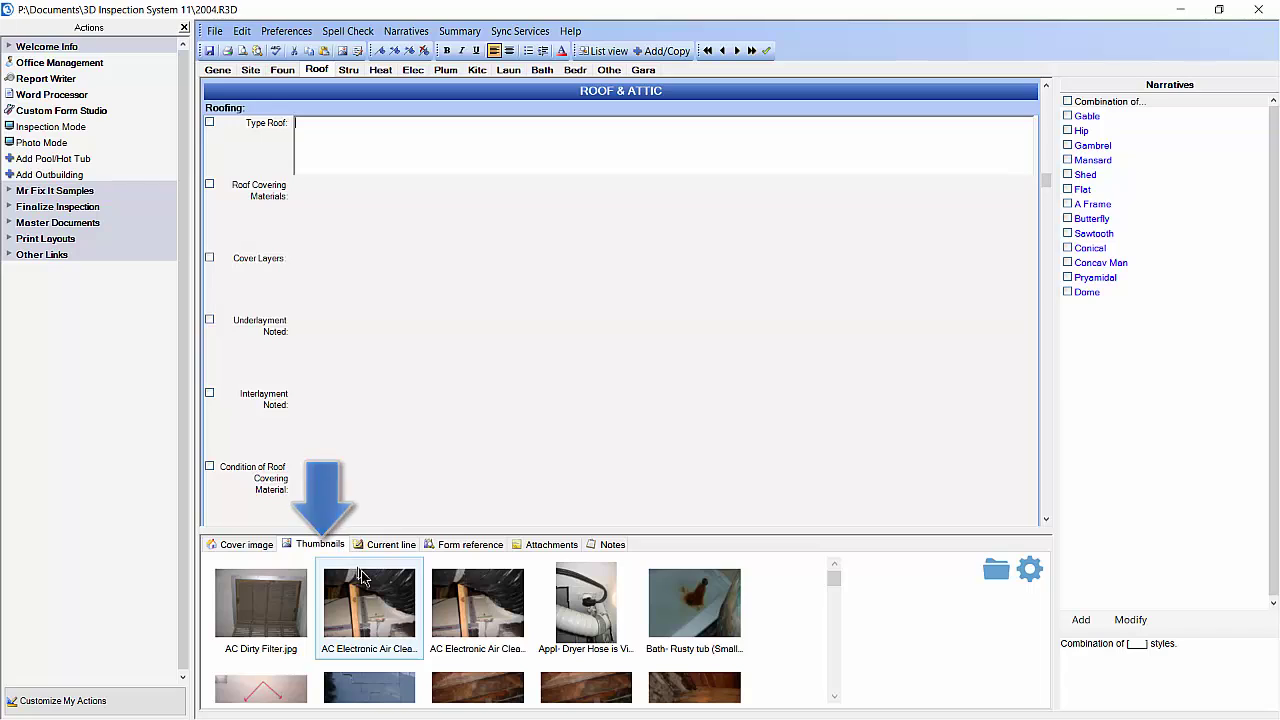
Step: Import the AC Electronic Air Cleaner photo into the Edit Image window
click(465, 617)
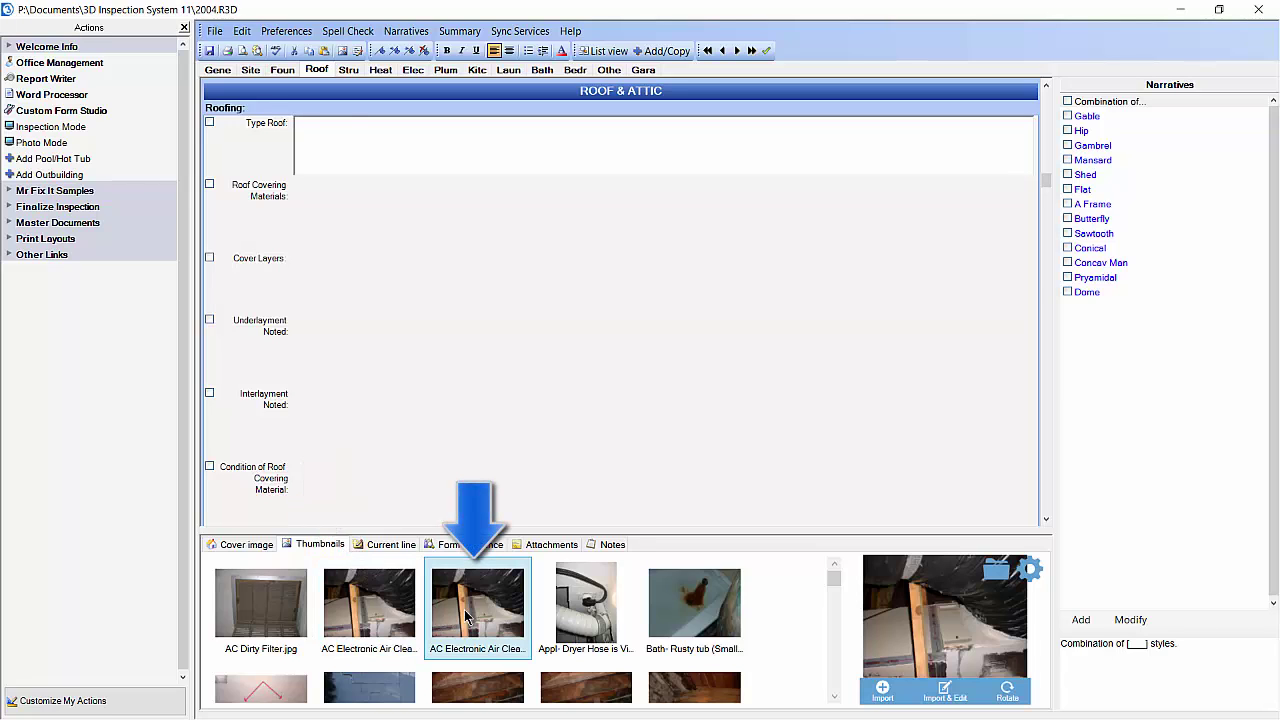
click(938, 697)
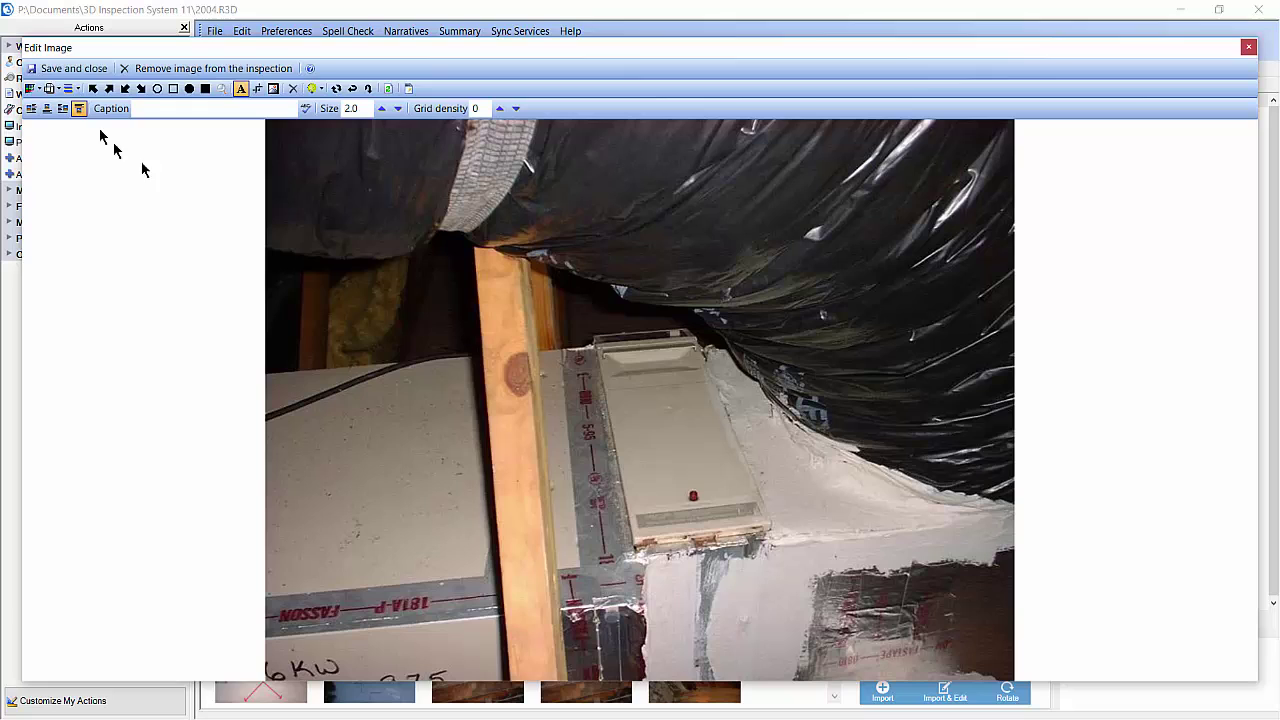
Step: Set the annotation colour to red and Transparent Level to 50% Transparent
click(36, 92)
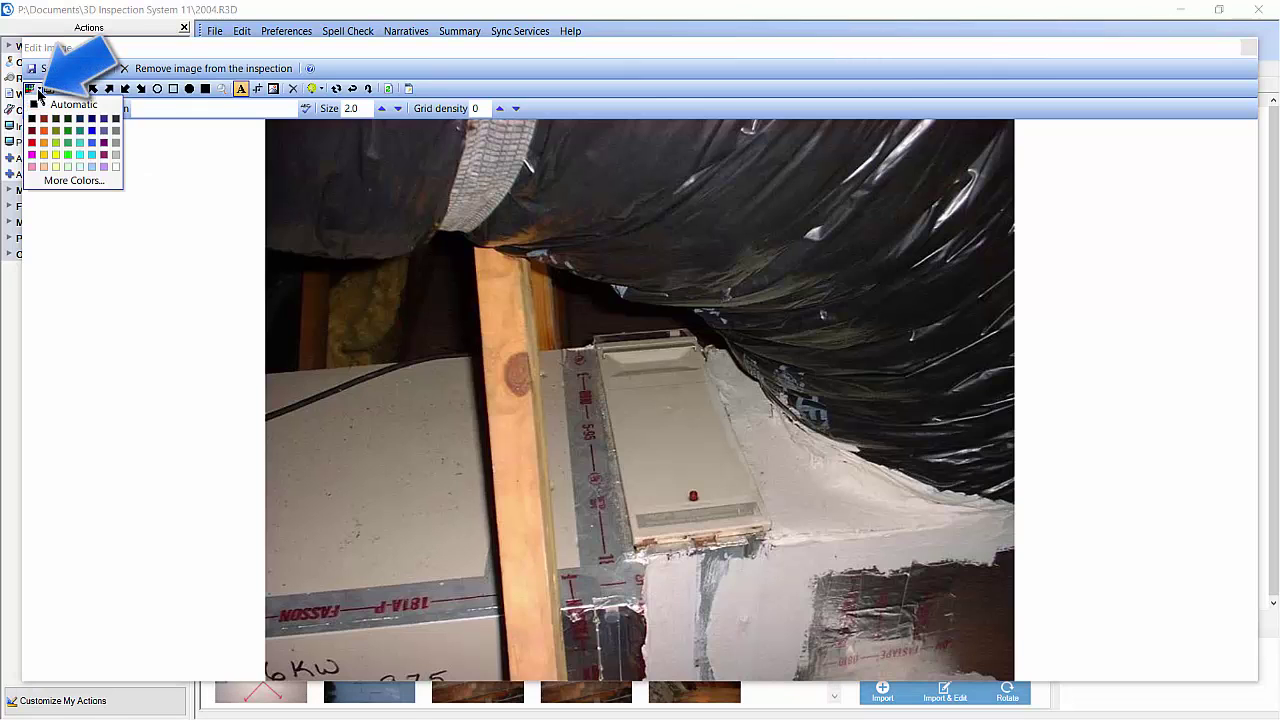
click(36, 150)
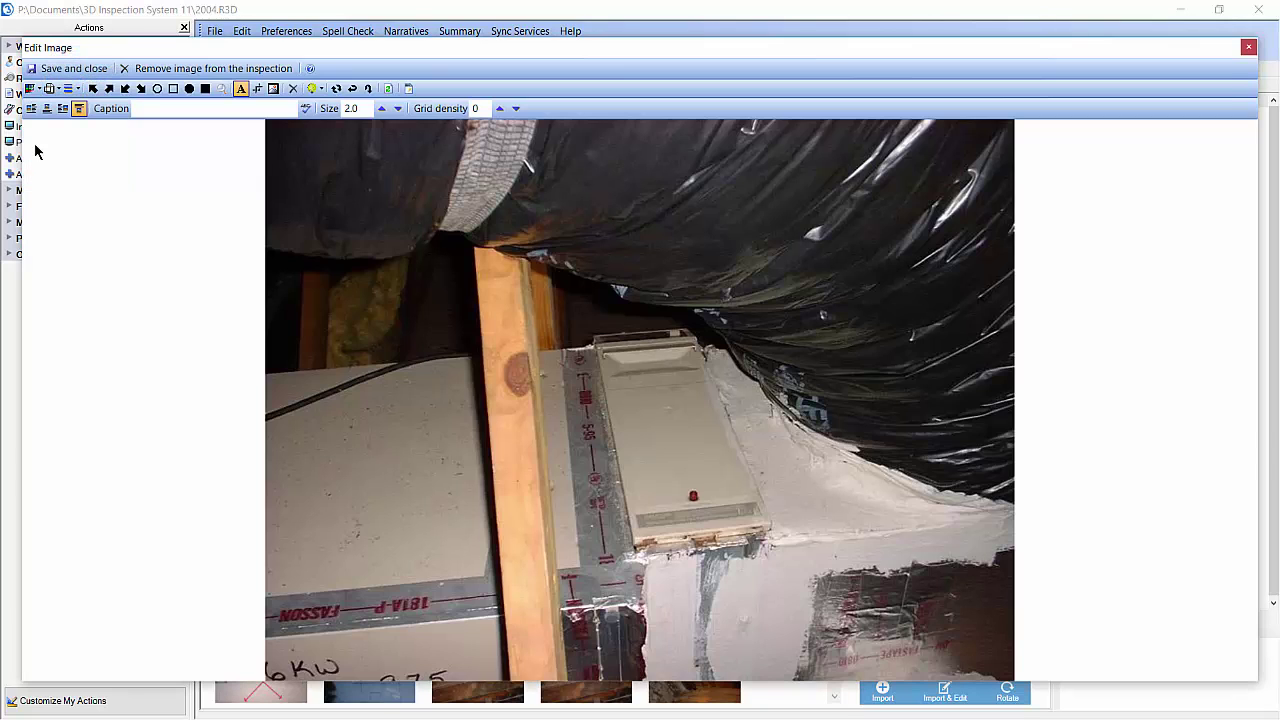
click(59, 96)
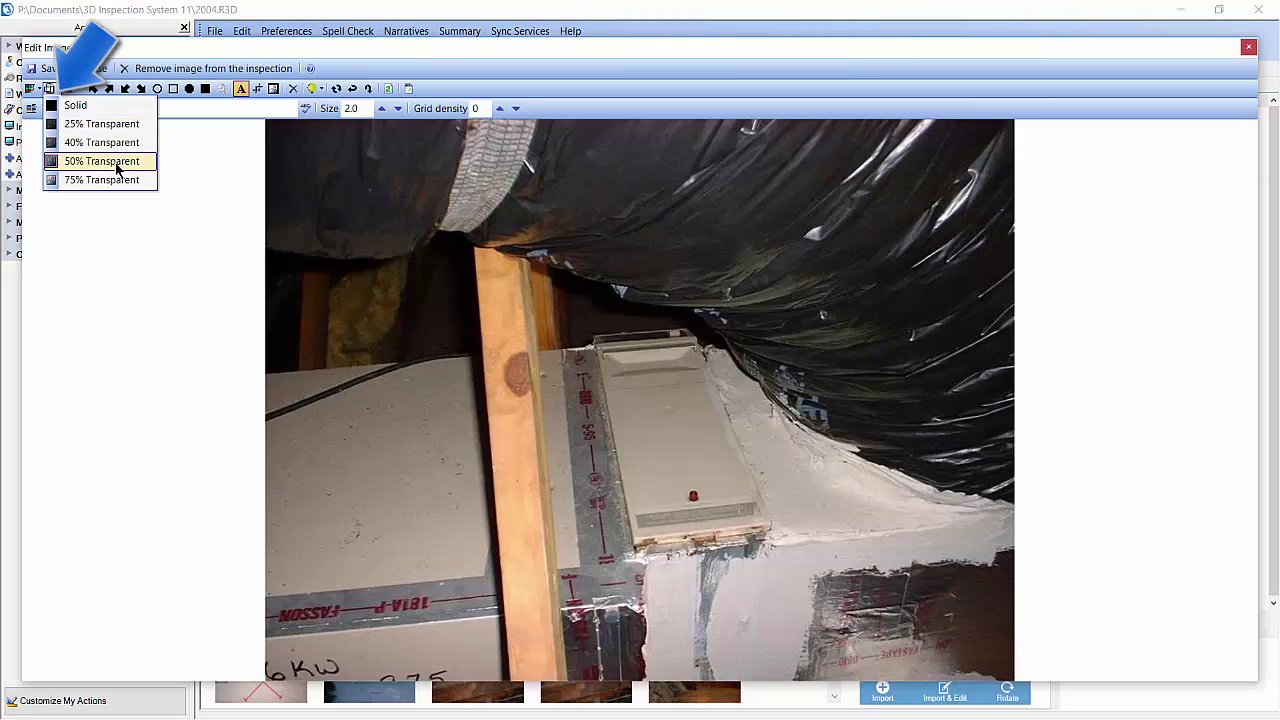
click(120, 164)
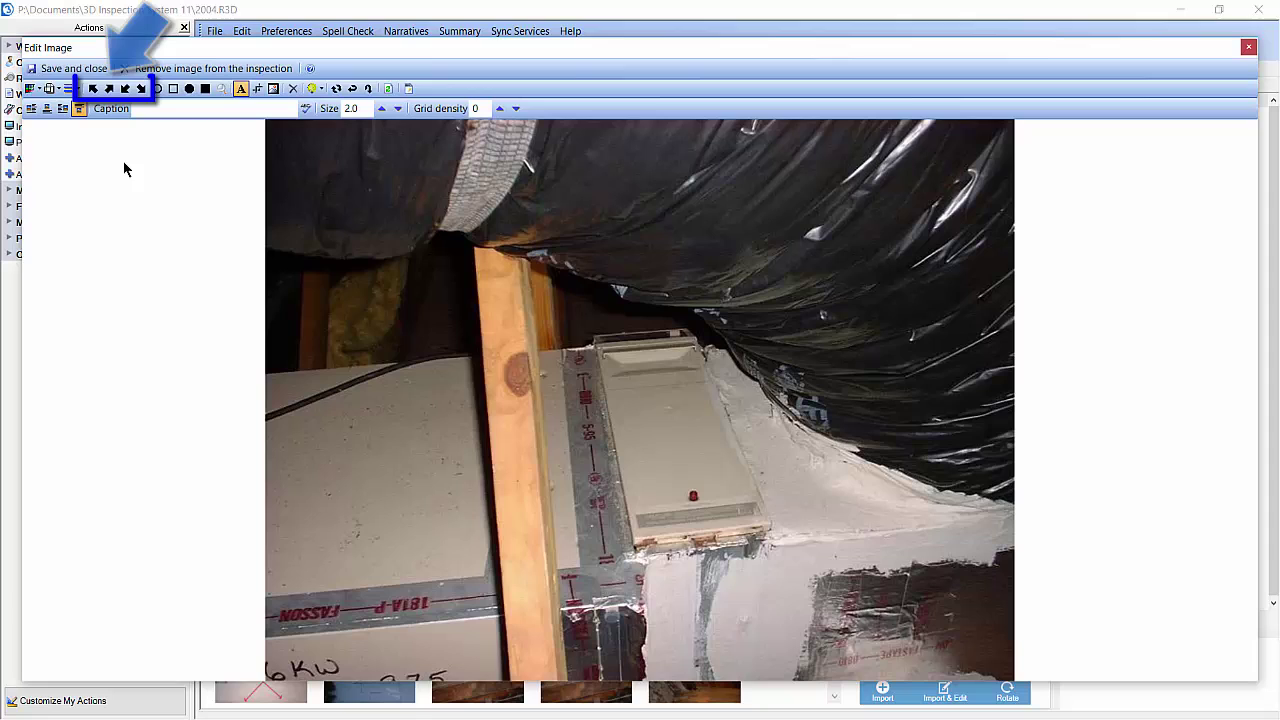
Step: Draw a red arrow pointing up along the stained wooden post
click(109, 88)
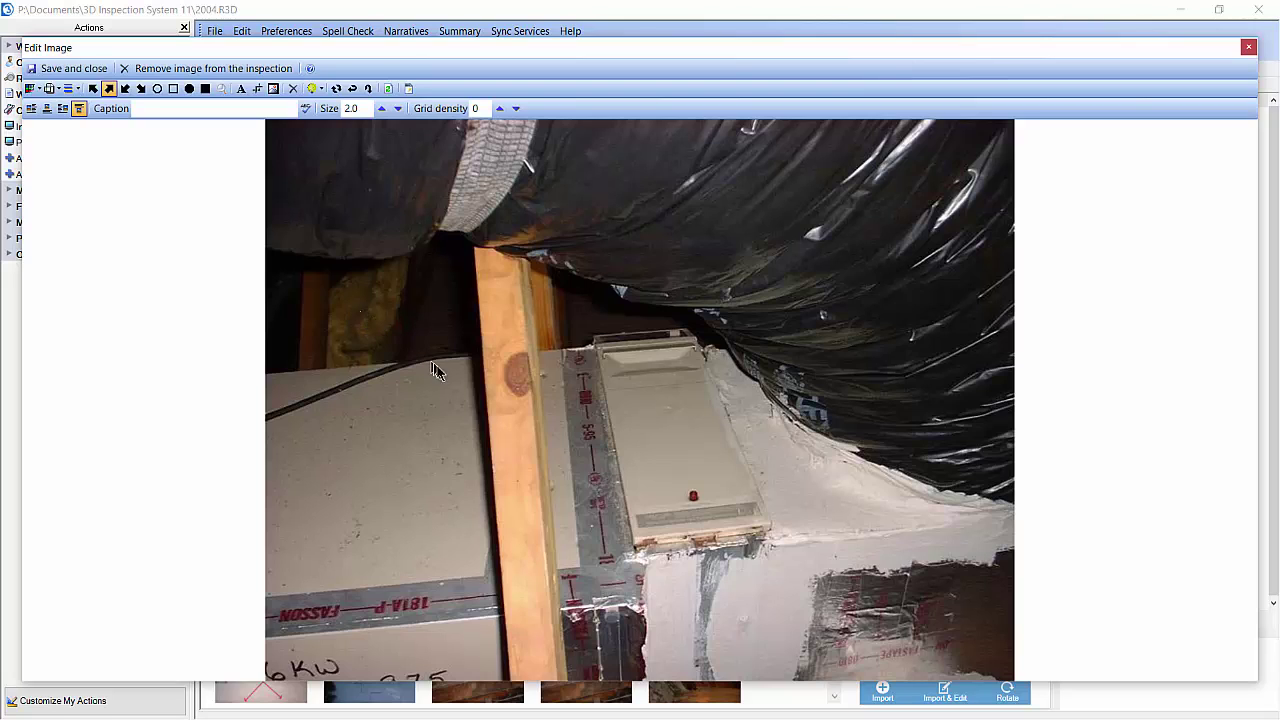
click(467, 408)
drag(472, 416, 471, 432)
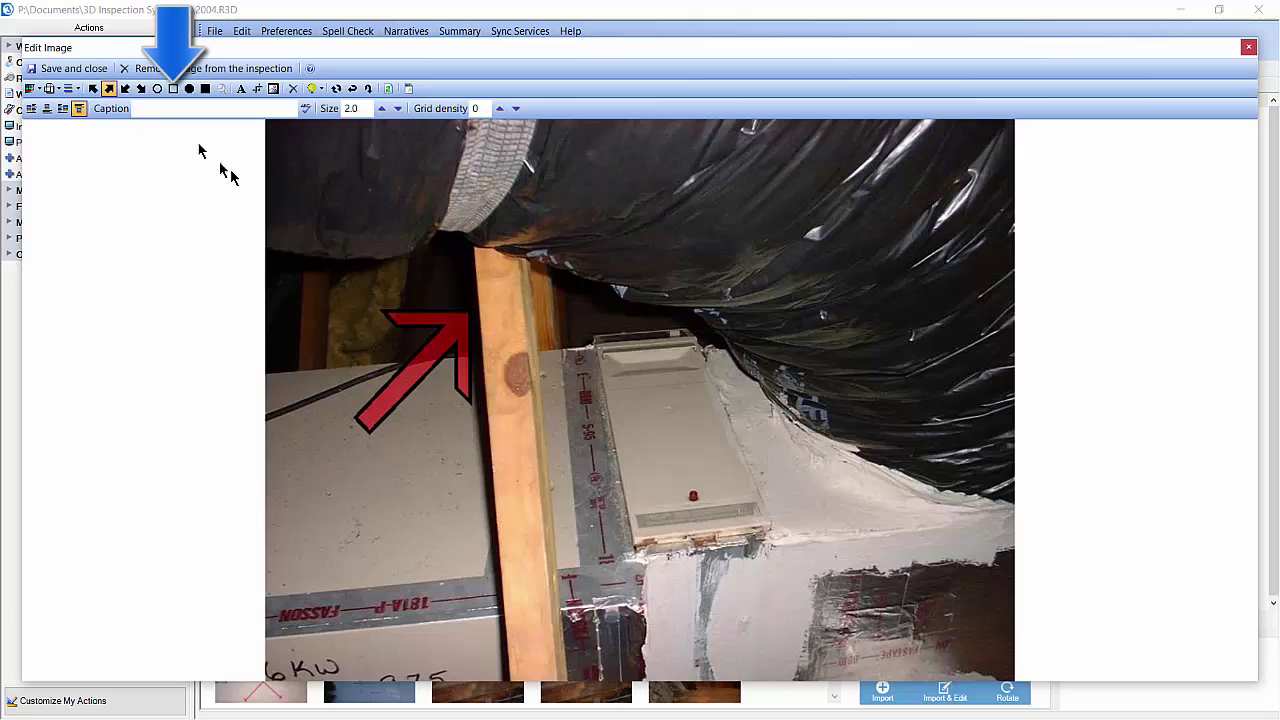
Step: Add a red square on the beige unit's top, then a second Thick-line square lower down
click(173, 88)
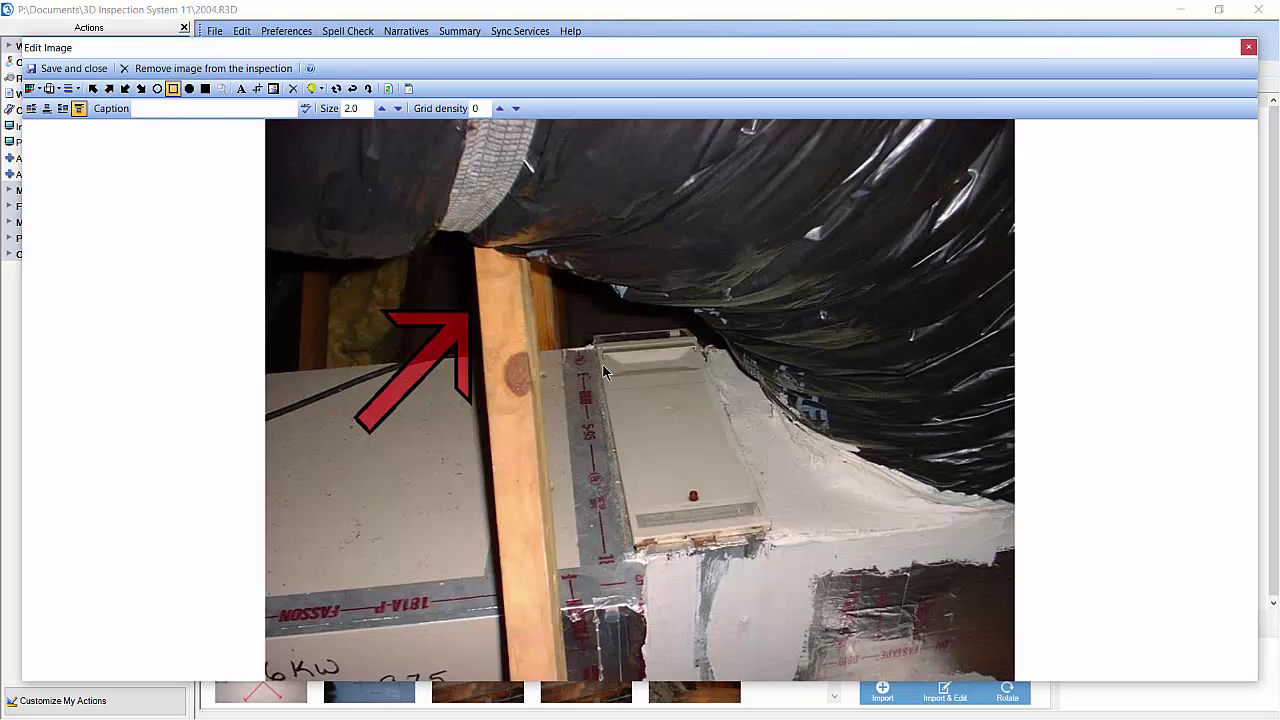
click(603, 368)
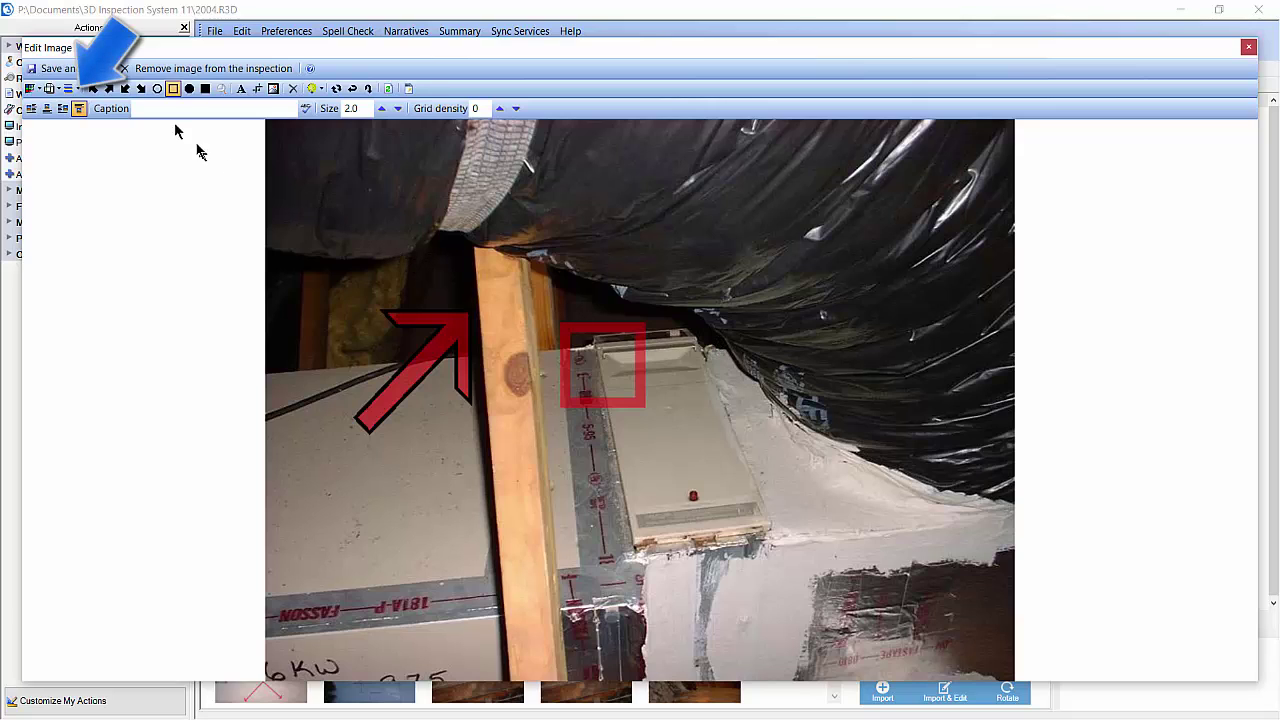
click(76, 90)
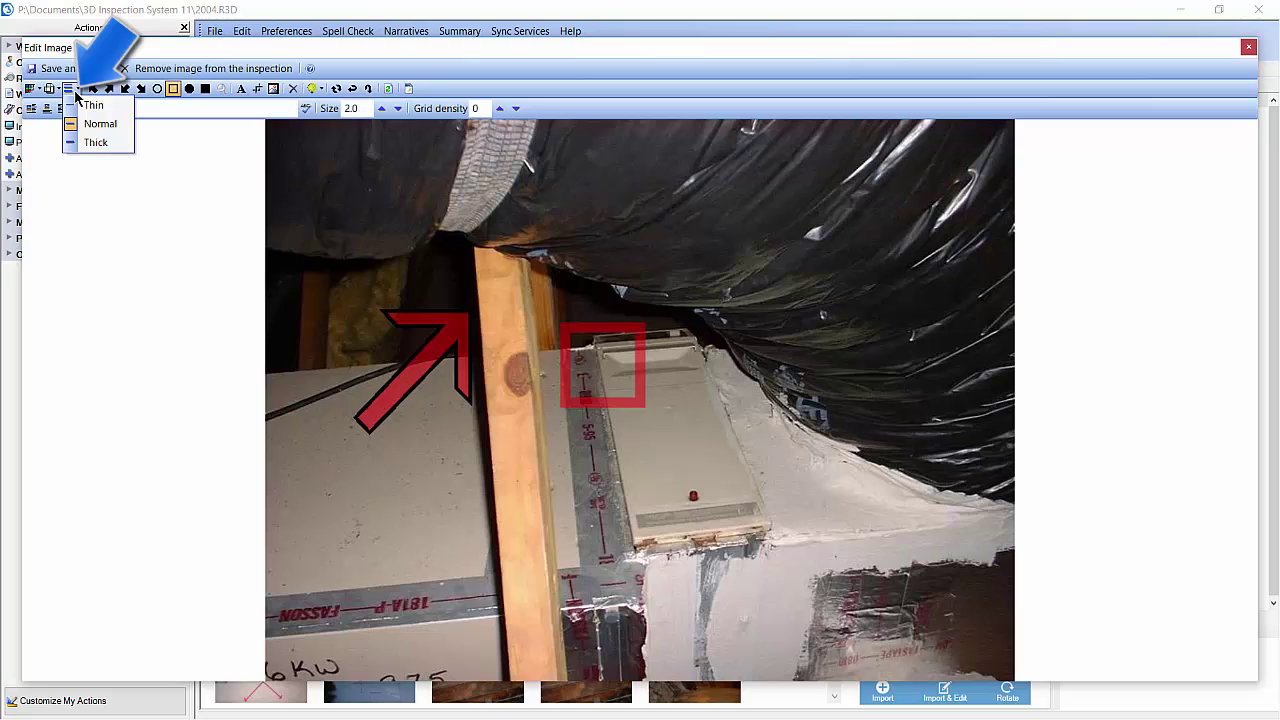
click(96, 148)
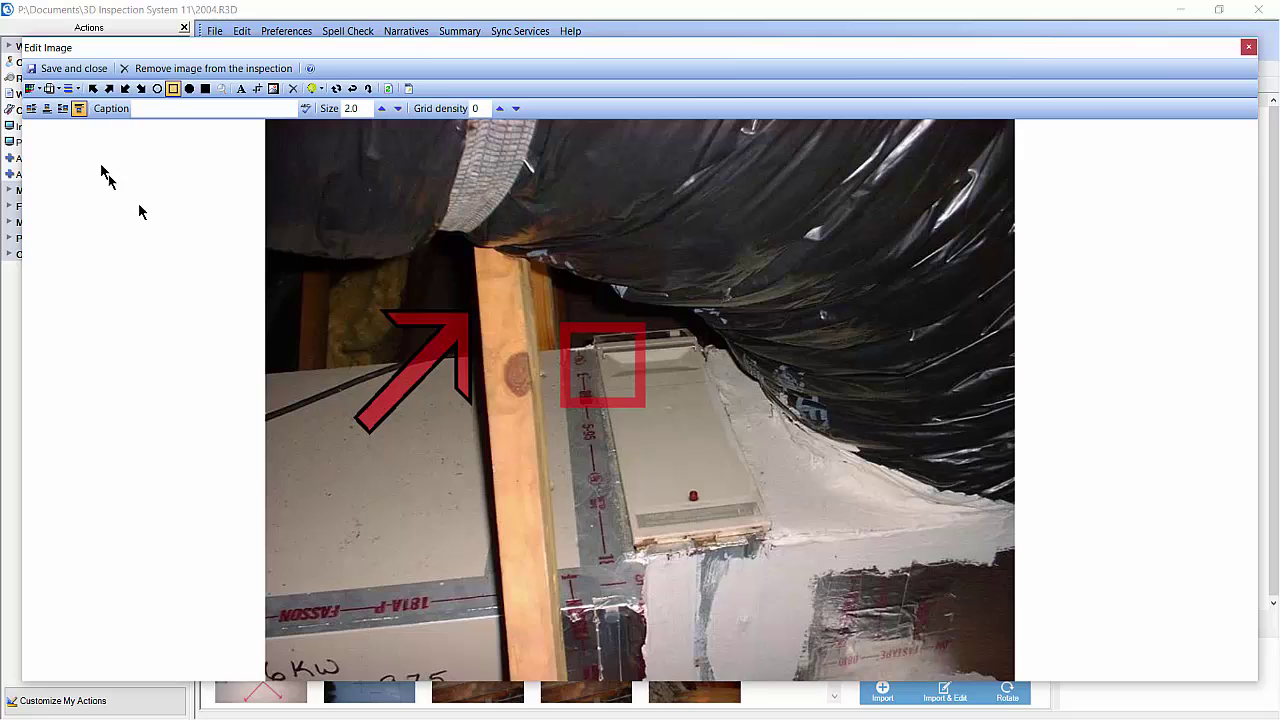
click(713, 446)
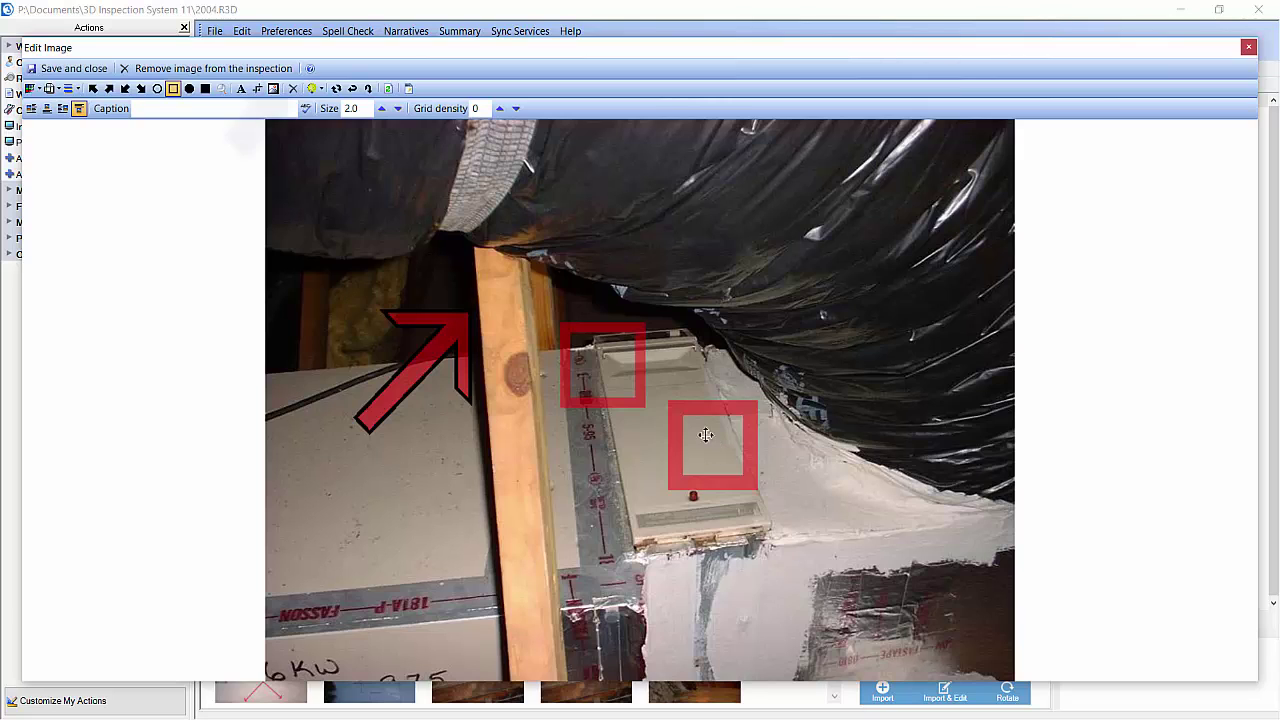
Step: Delete both red squares and the red arrow from the ductwork photo
click(295, 89)
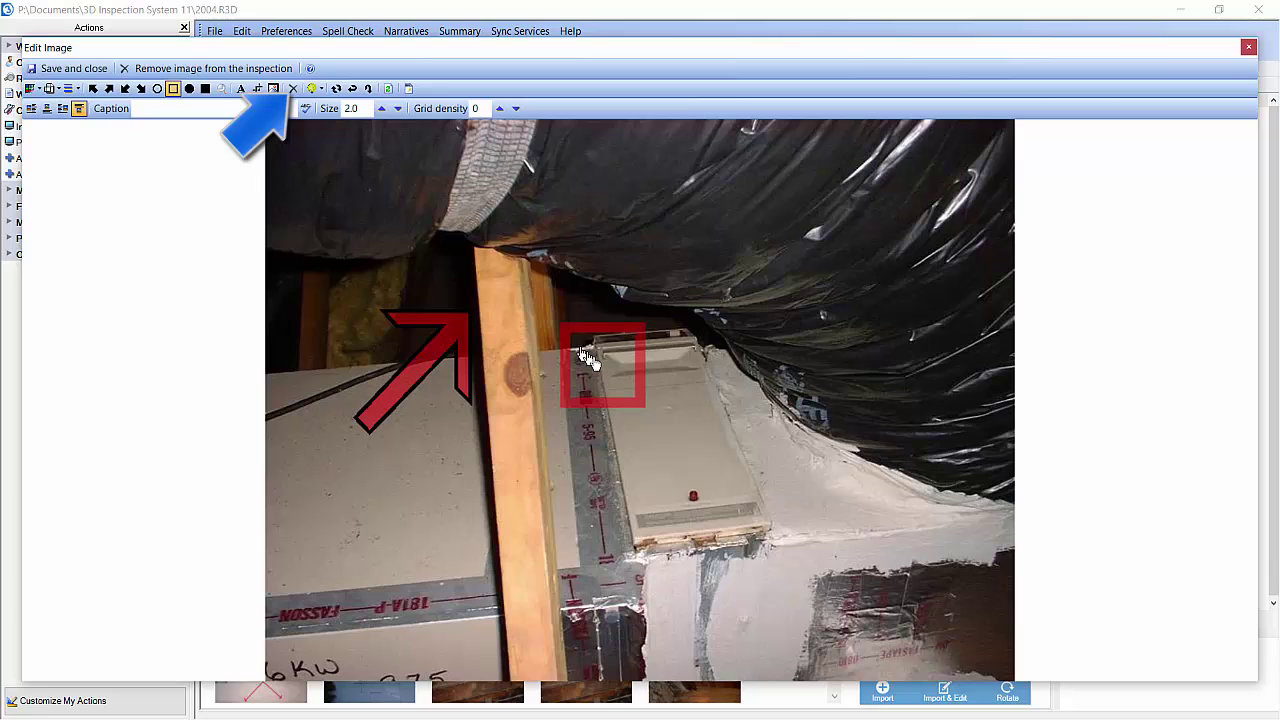
click(292, 89)
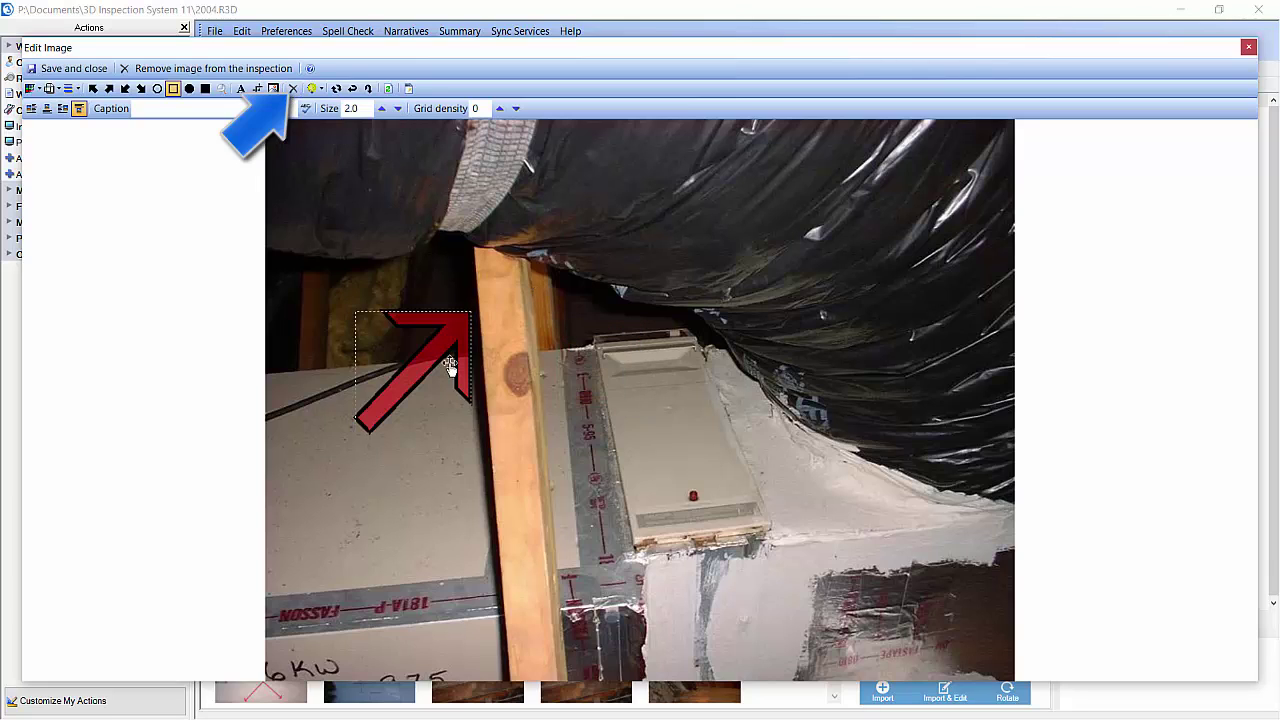
click(292, 89)
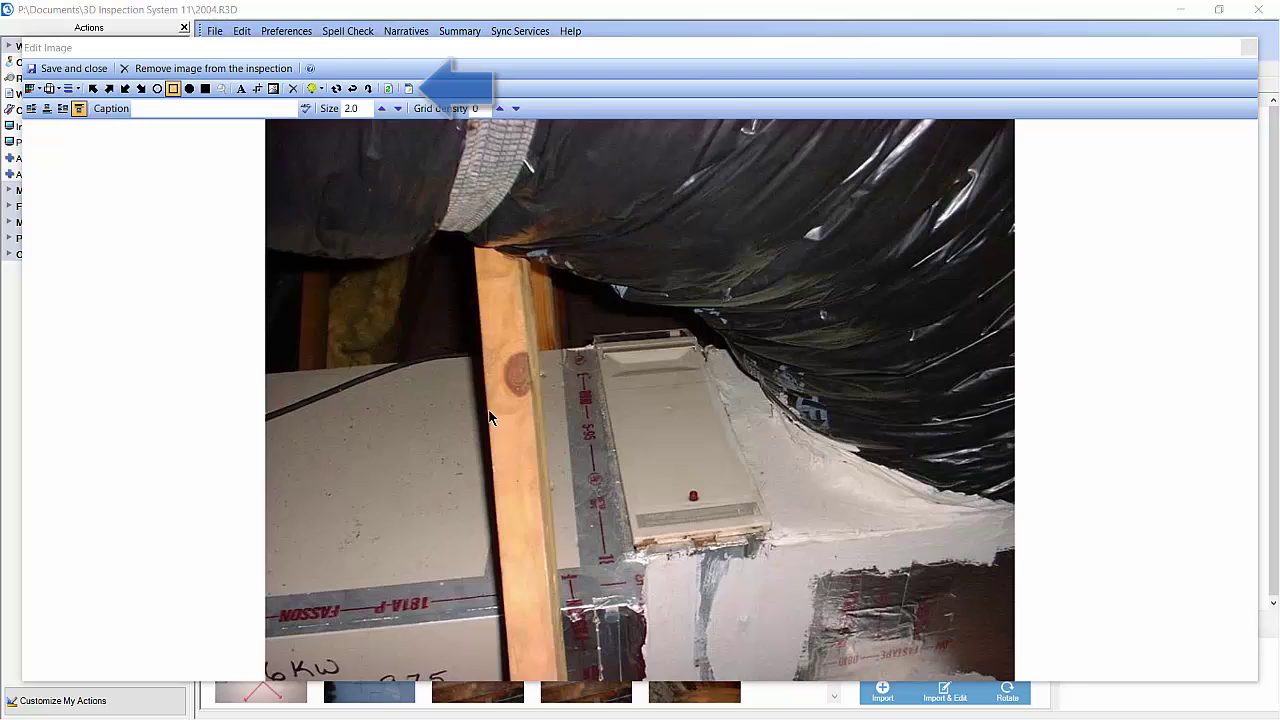
Step: Draw a red five-point star beside the wooden post in Paint and save it back
click(408, 89)
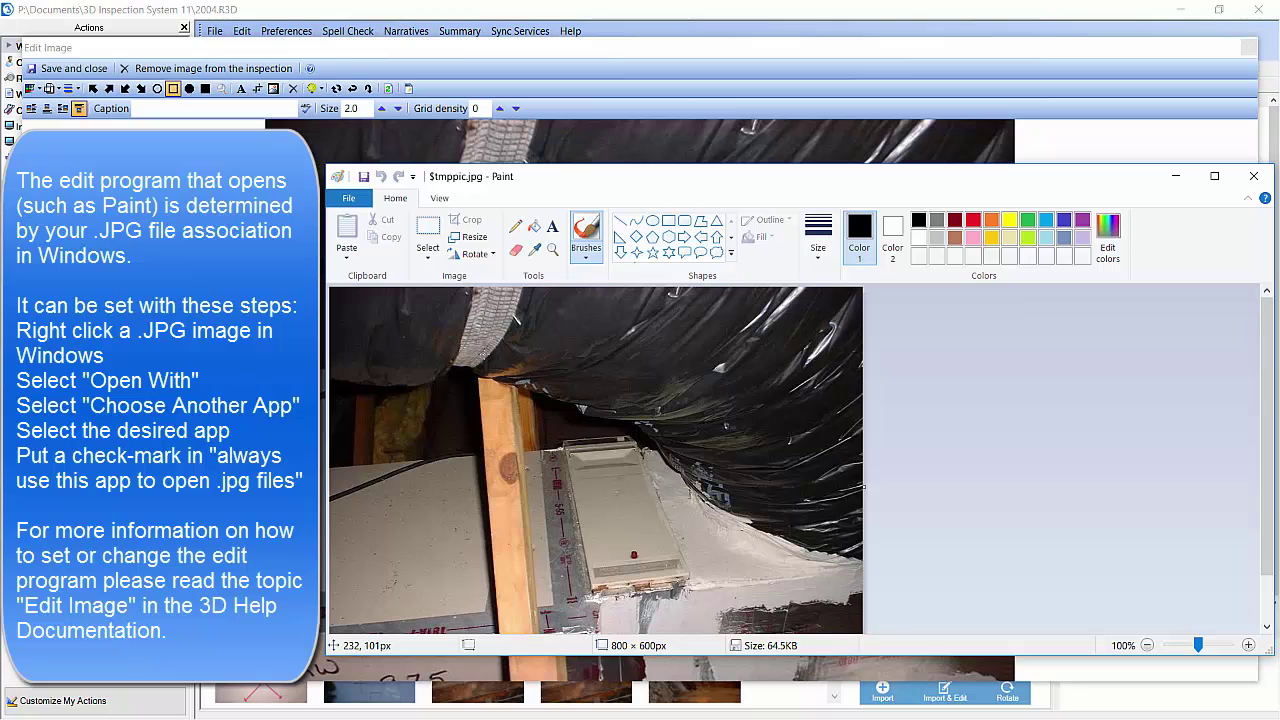
click(652, 253)
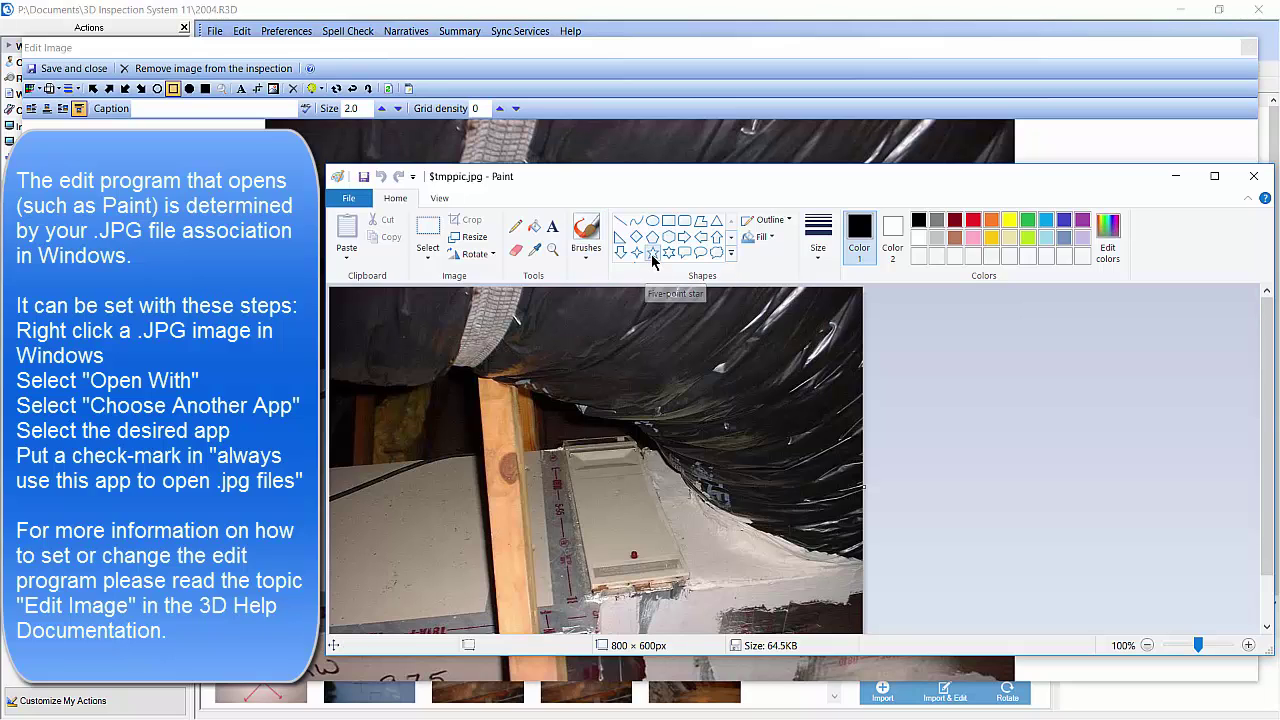
click(971, 221)
mouse_move(404, 406)
mouse_down()
mouse_move(515, 480)
mouse_move(506, 487)
mouse_up()
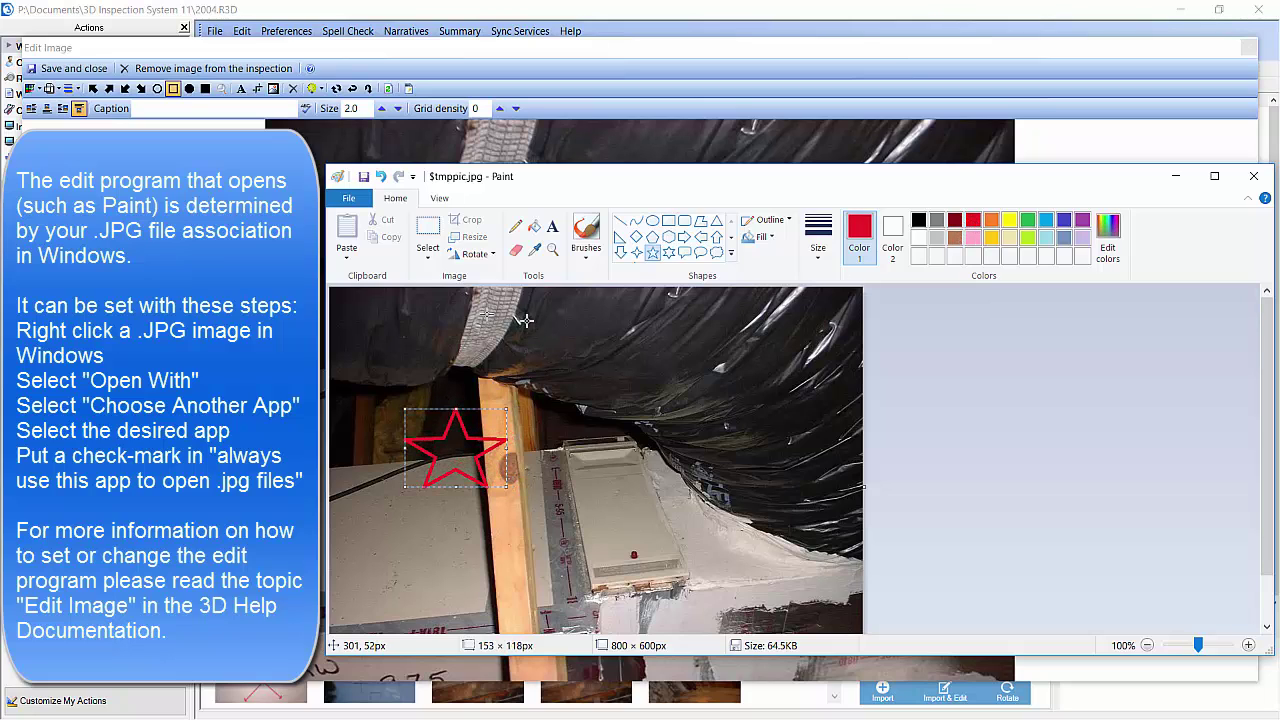
click(365, 180)
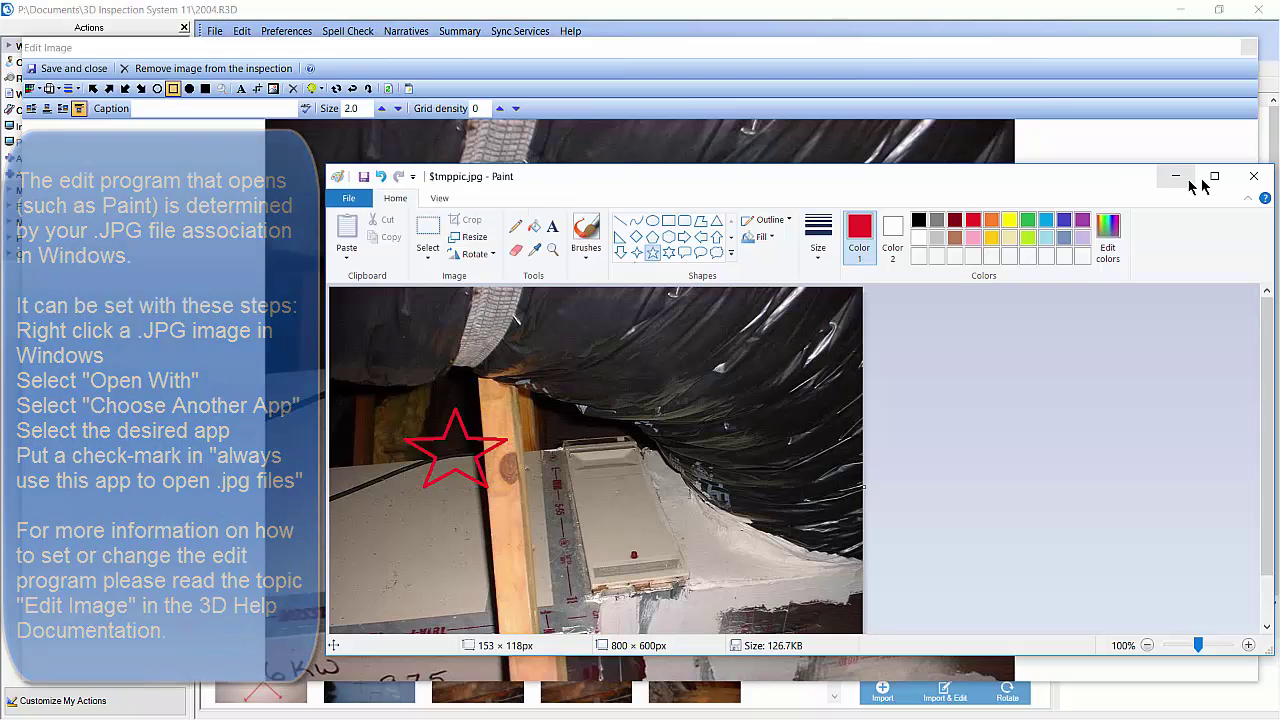
click(1253, 176)
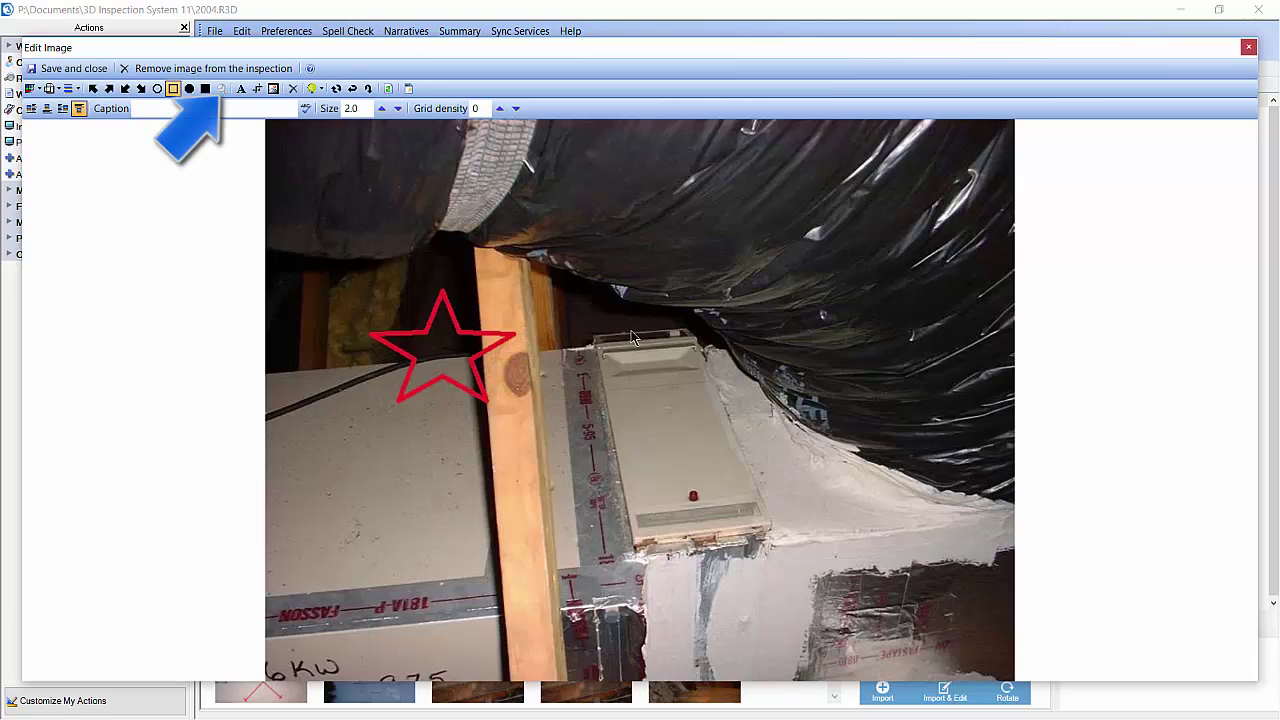
Step: Draw a thick red ellipse around the red knob on the air cleaner's cover
click(221, 88)
drag(612, 432, 786, 558)
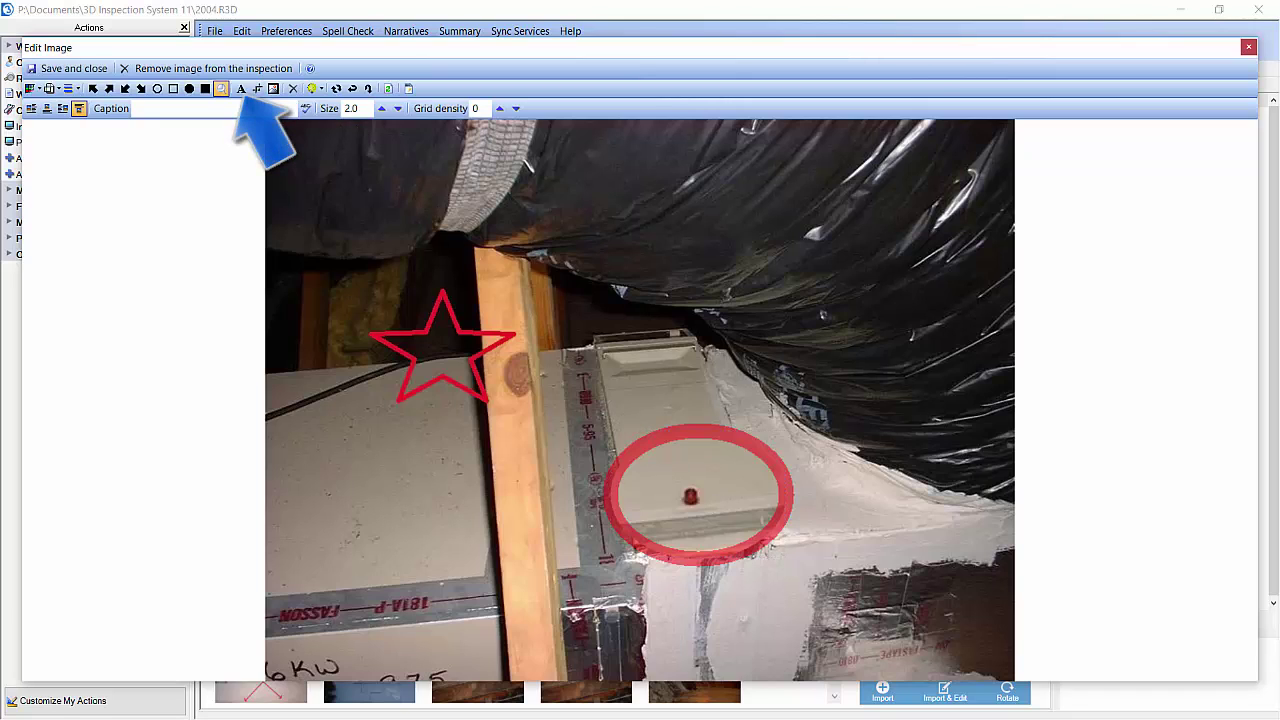
Step: Place a text label reading 'Test' on the photo's lower left
click(240, 89)
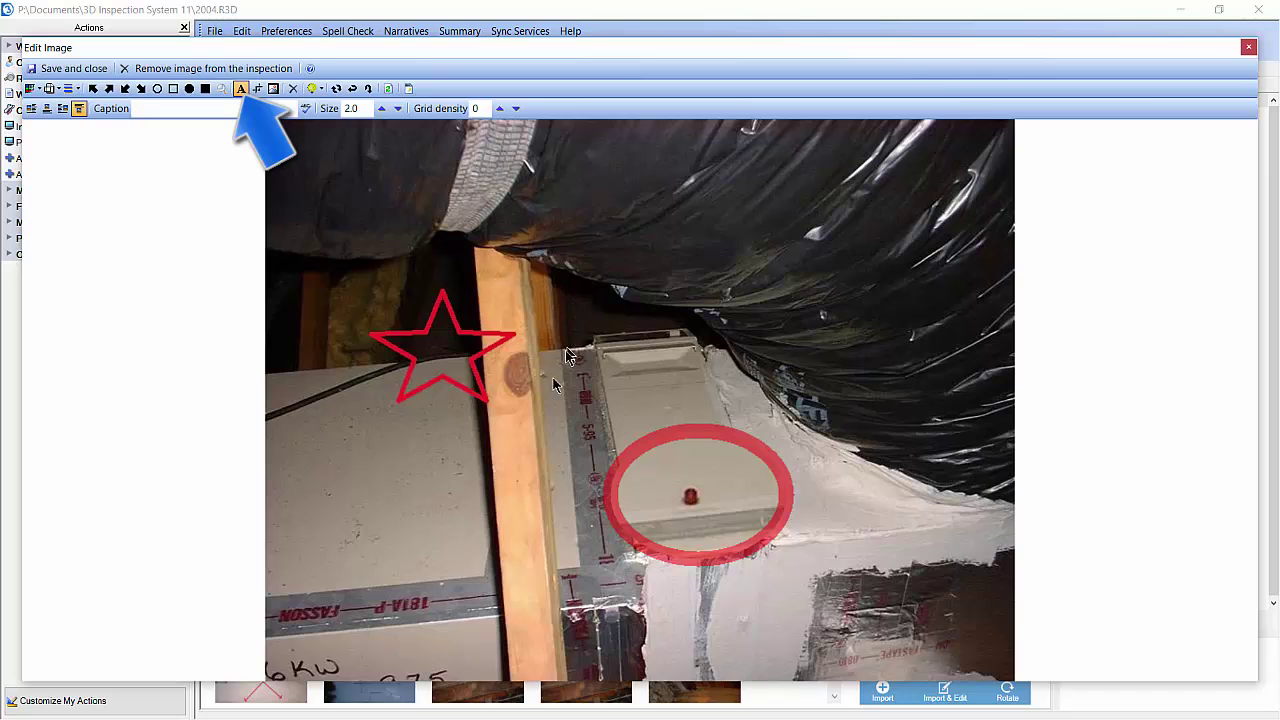
click(439, 545)
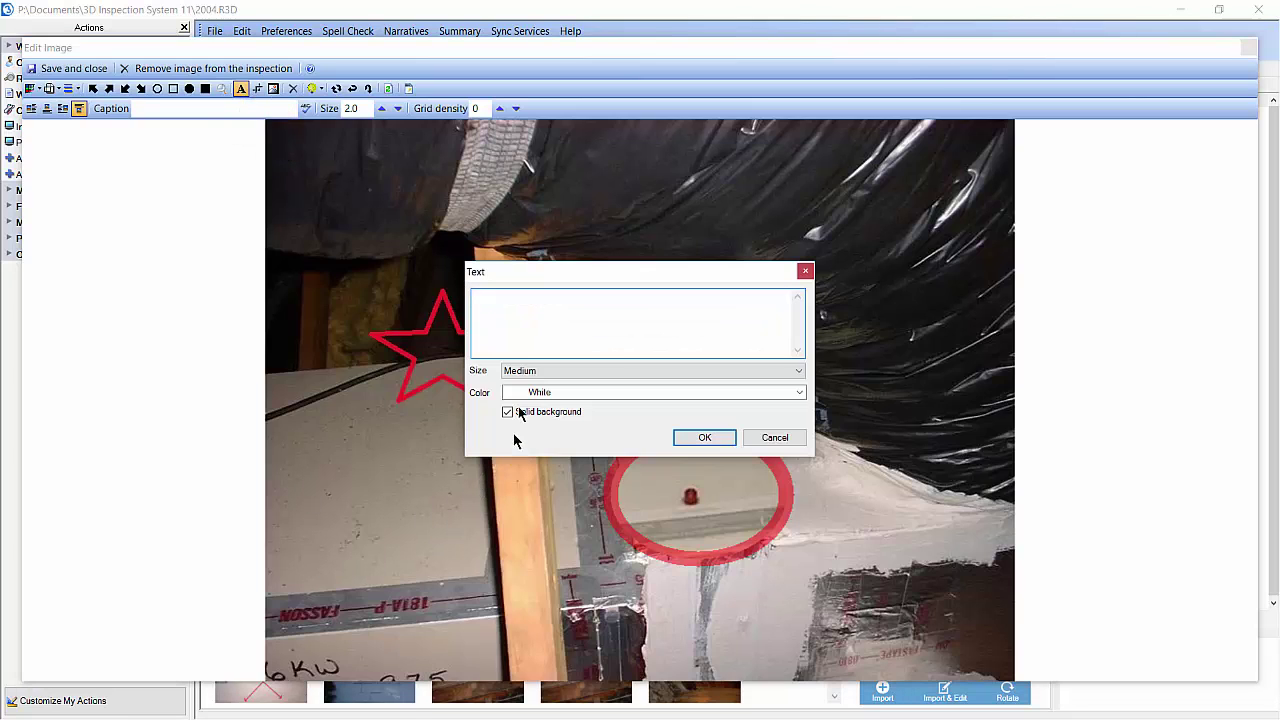
text(Test)
click(722, 438)
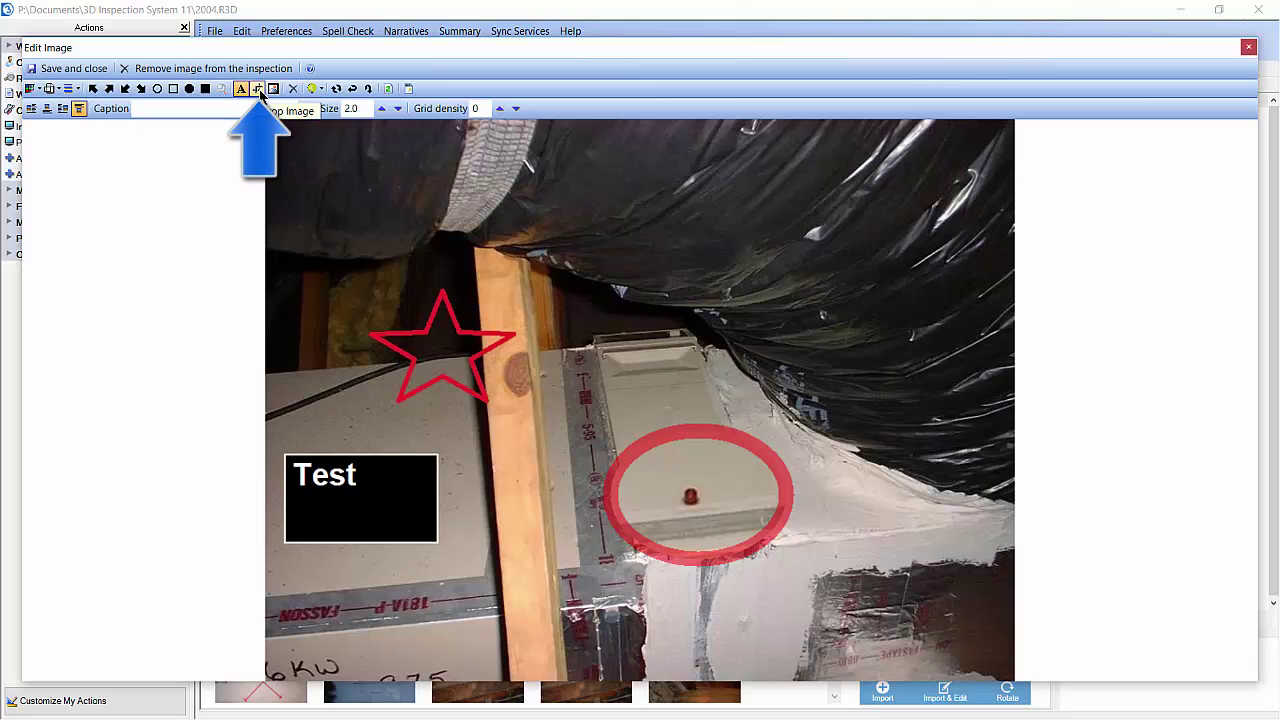
Step: Drag a crop area framing the ductwork and circled air cleaner, excluding the star
click(258, 89)
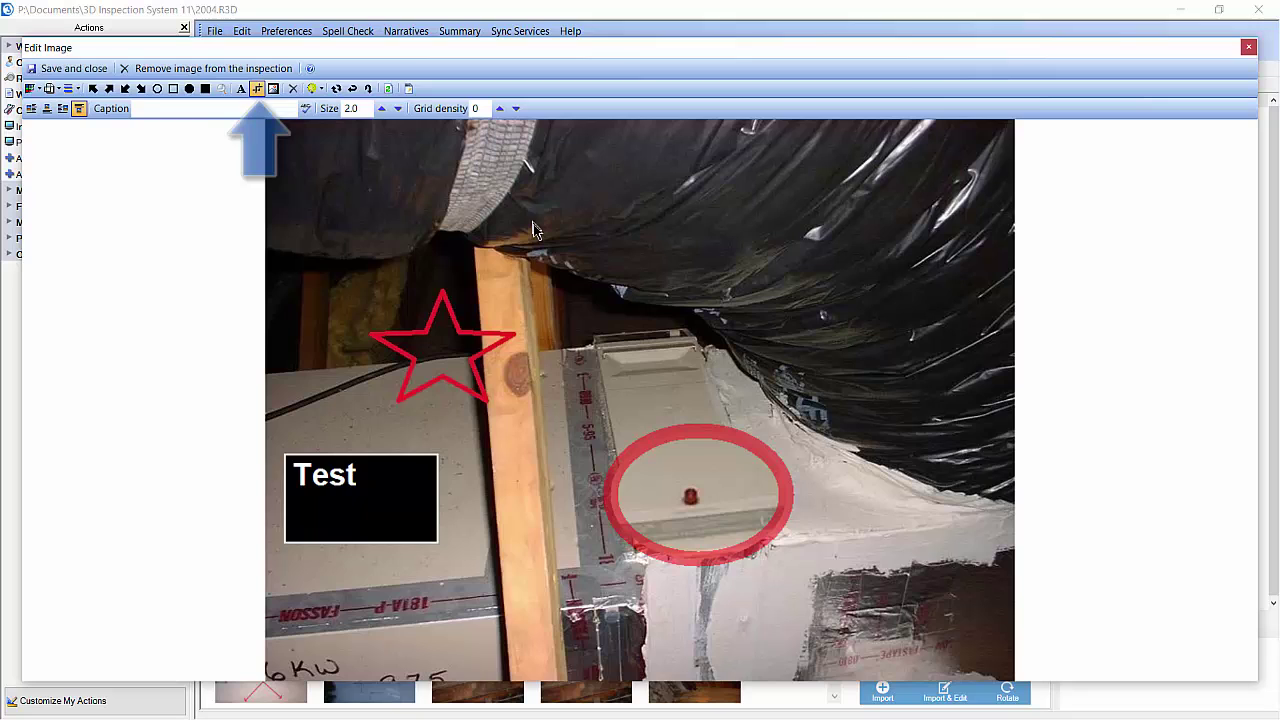
drag(539, 182, 1009, 646)
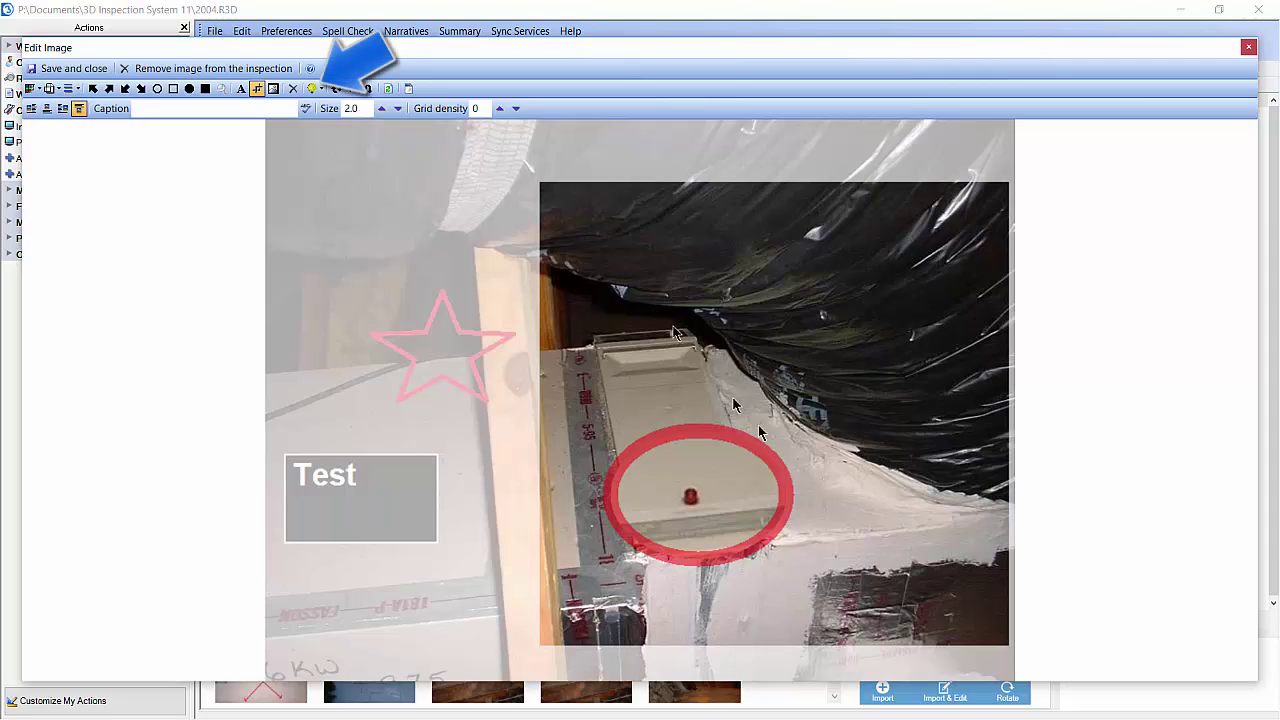
Step: Raise the photo's brightness slightly to lighten the dark ductwork
click(323, 92)
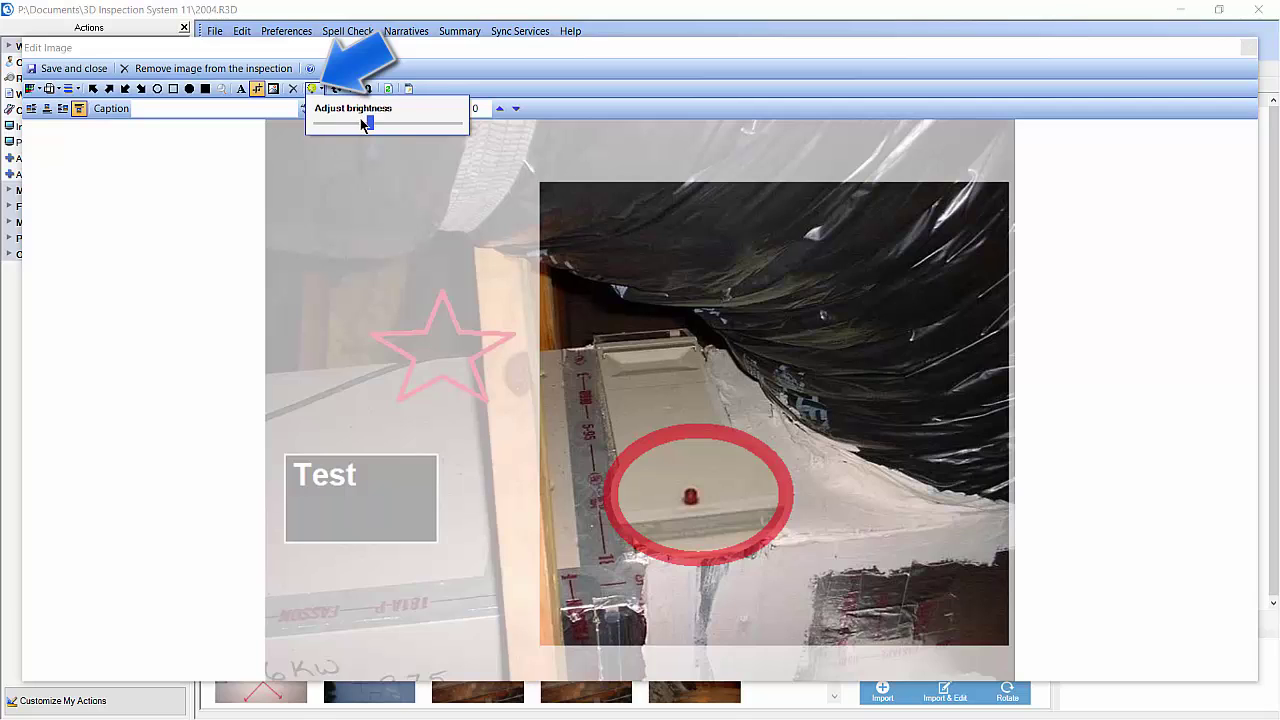
drag(374, 127, 406, 125)
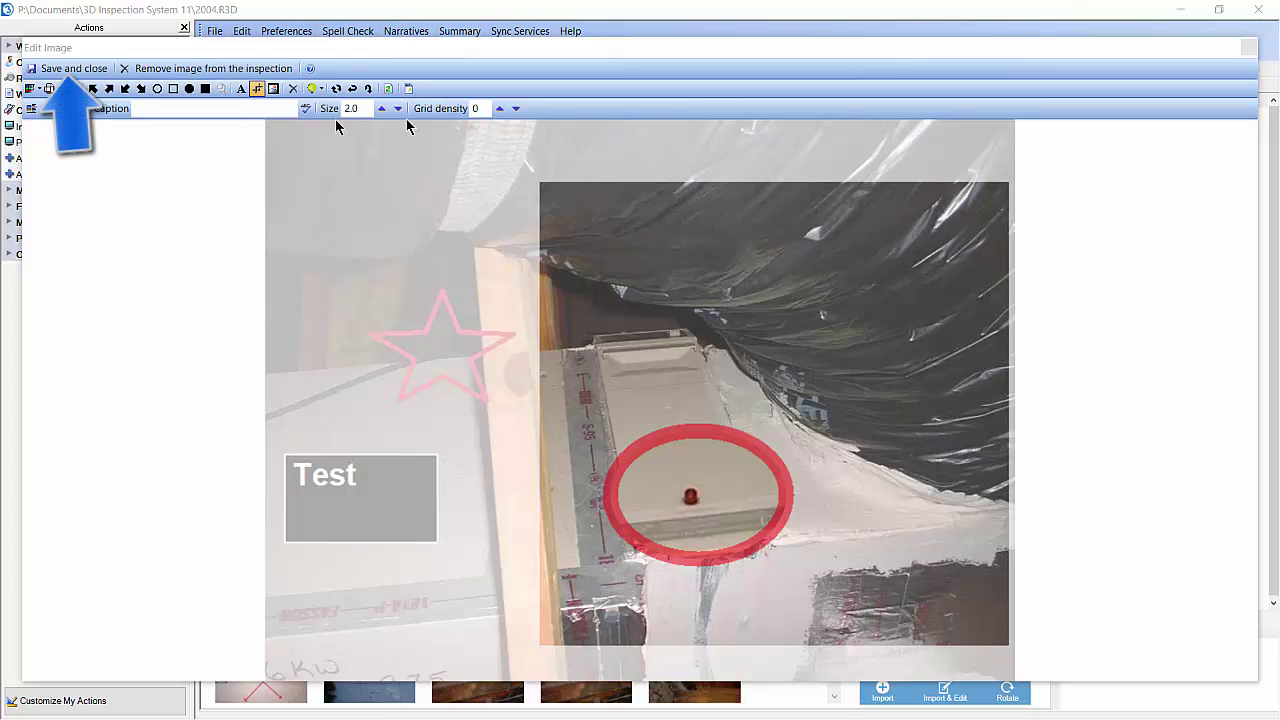
Step: Save the attic photo edits and close the Edit Image window
click(74, 68)
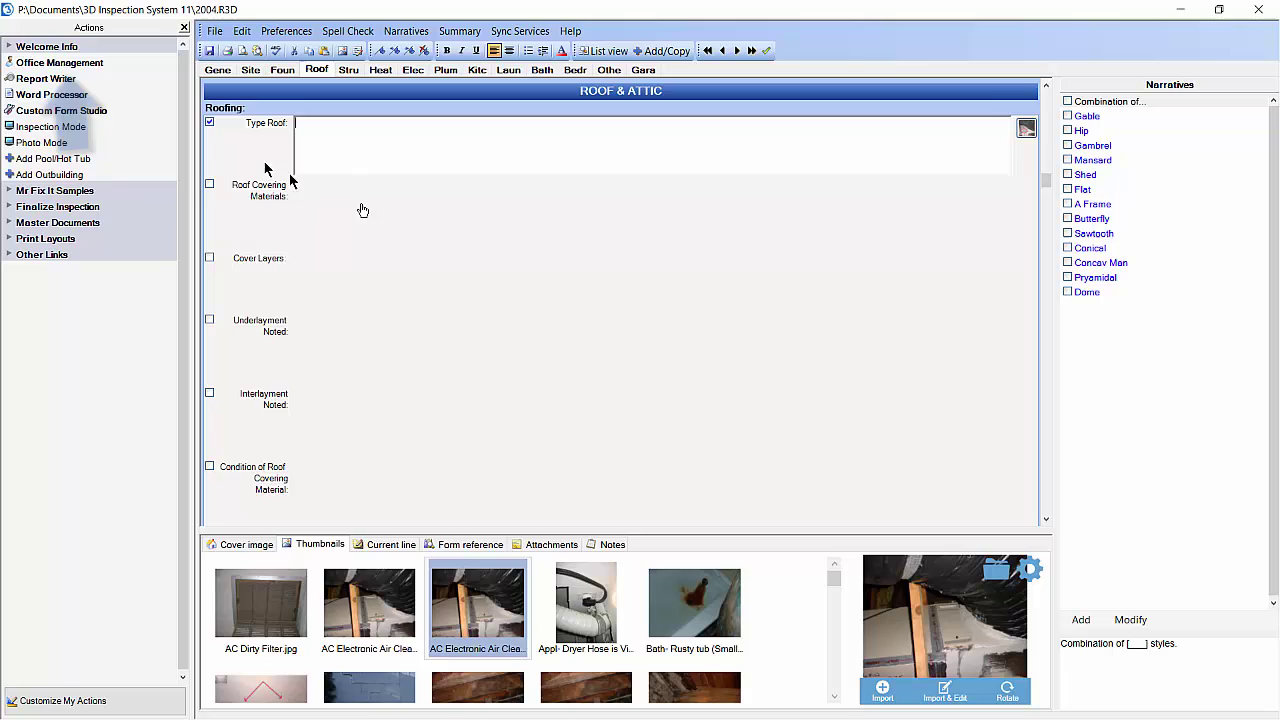
Step: Reopen the cropped, red-circled attic photo in the Edit Image window
click(1027, 135)
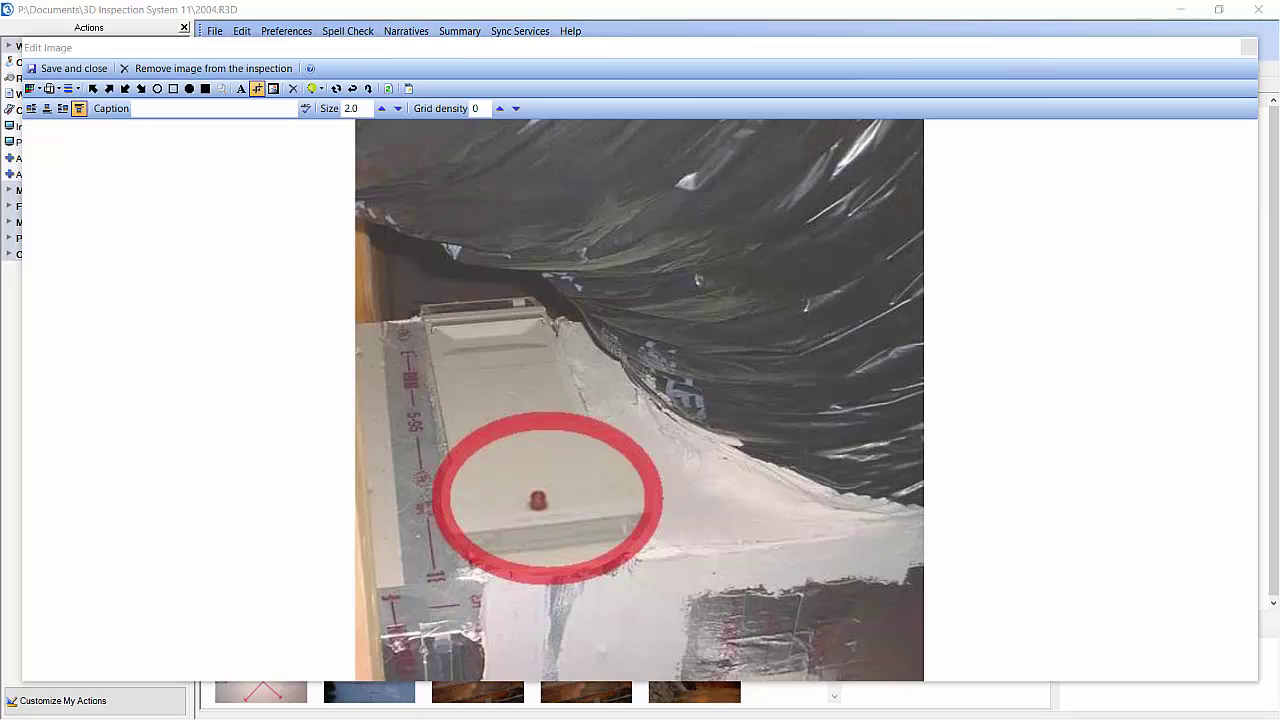
click(940, 340)
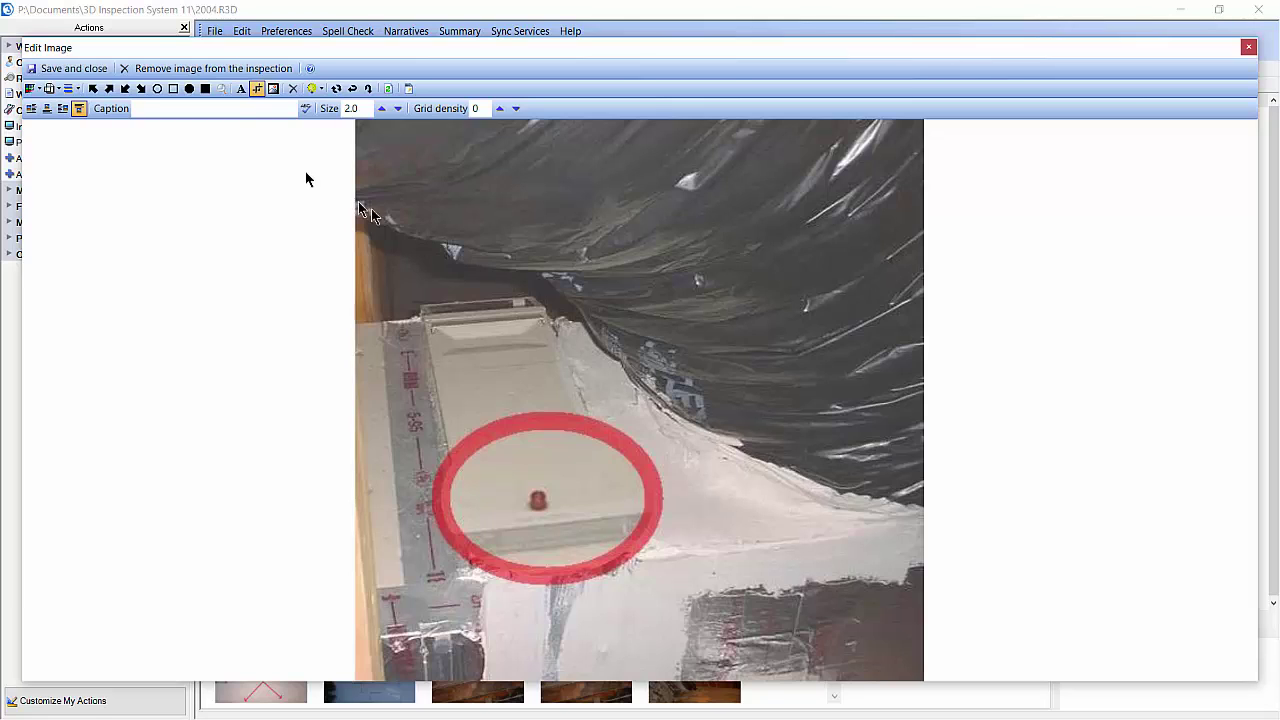
click(190, 89)
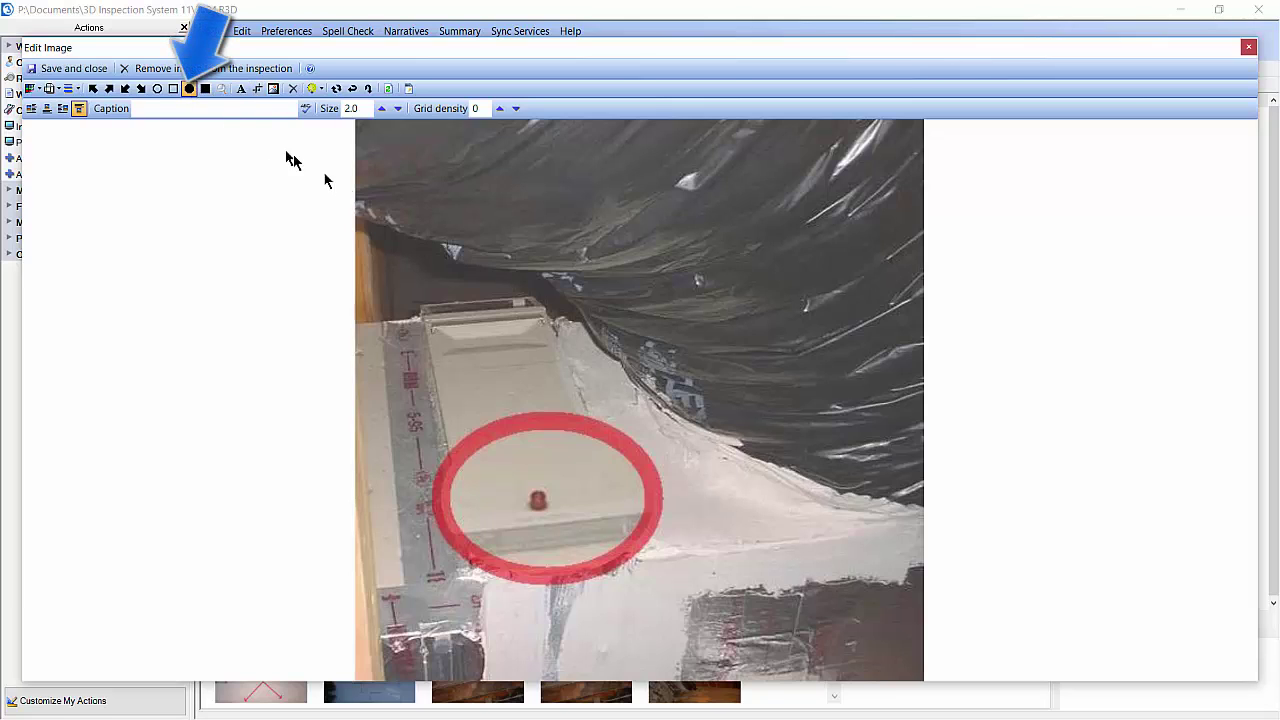
drag(446, 253, 537, 340)
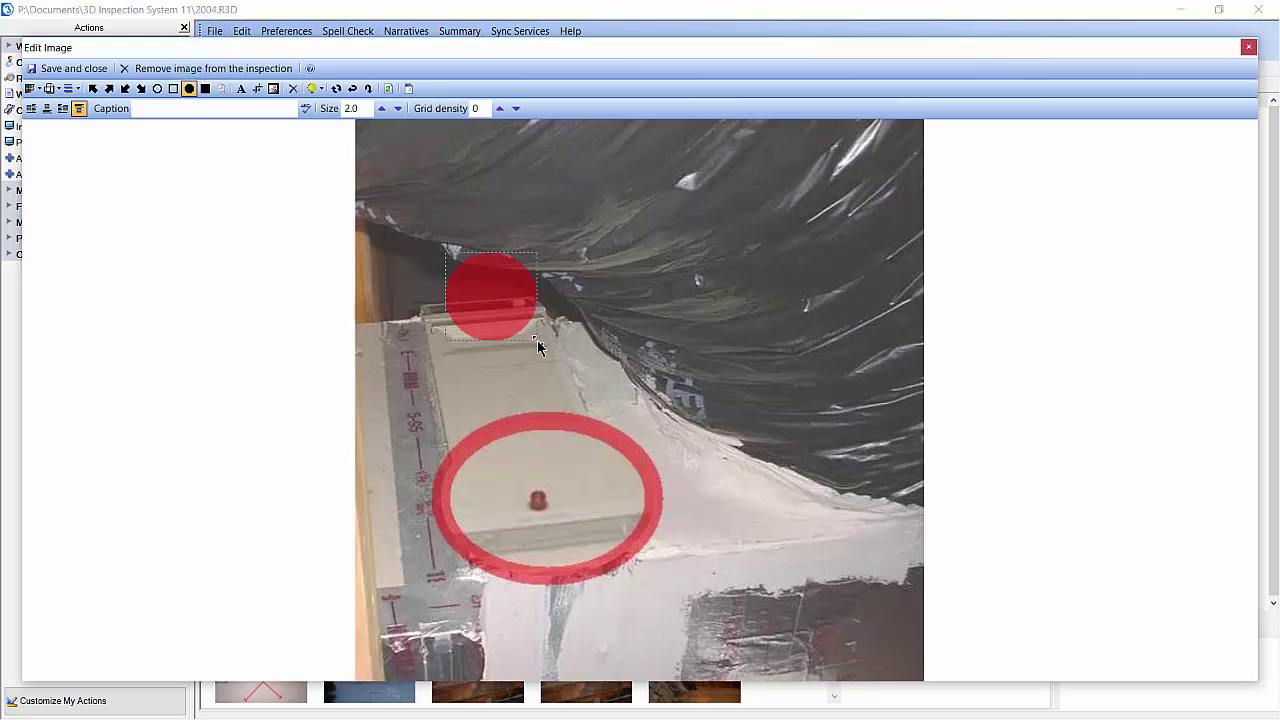
click(617, 366)
click(510, 308)
drag(536, 338, 588, 386)
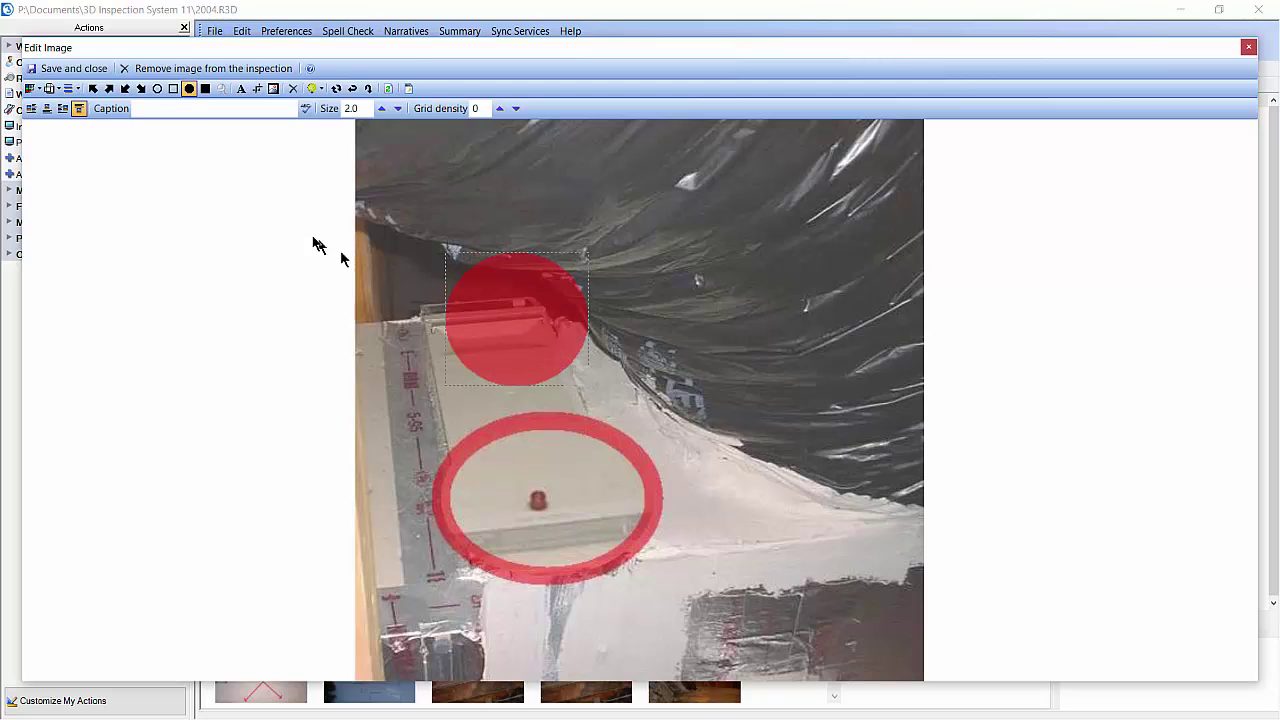
click(37, 90)
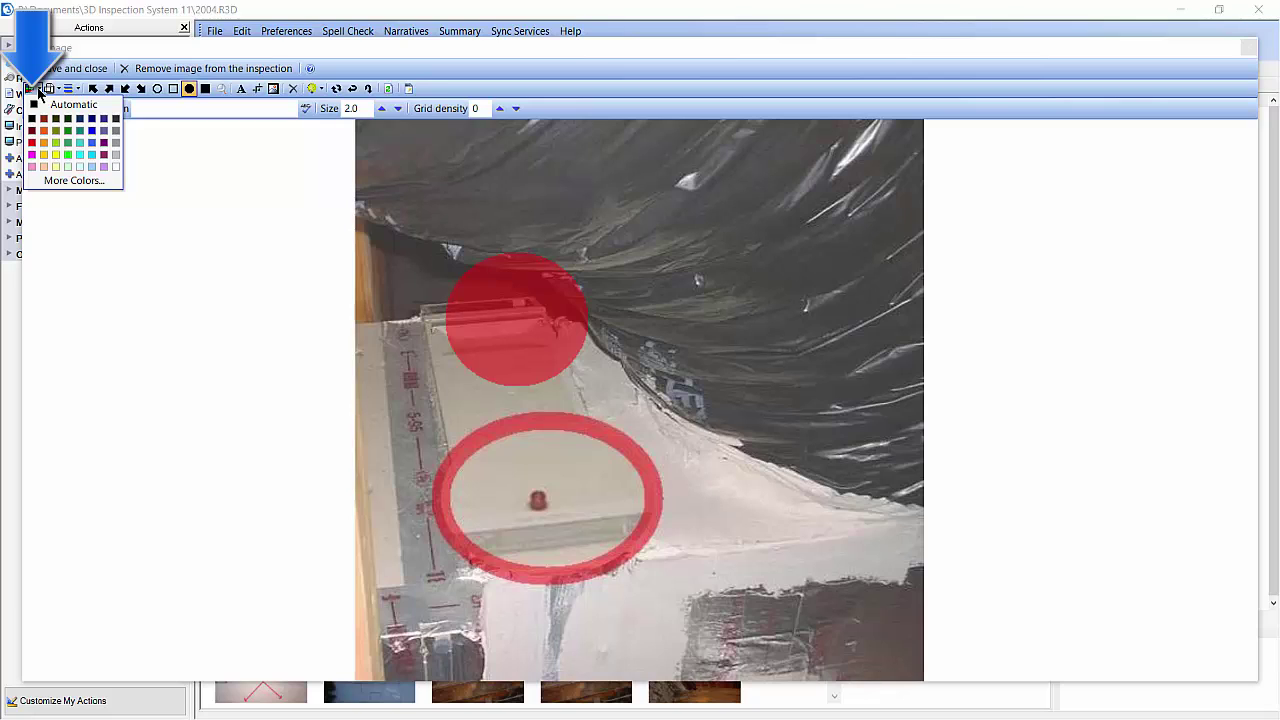
click(68, 143)
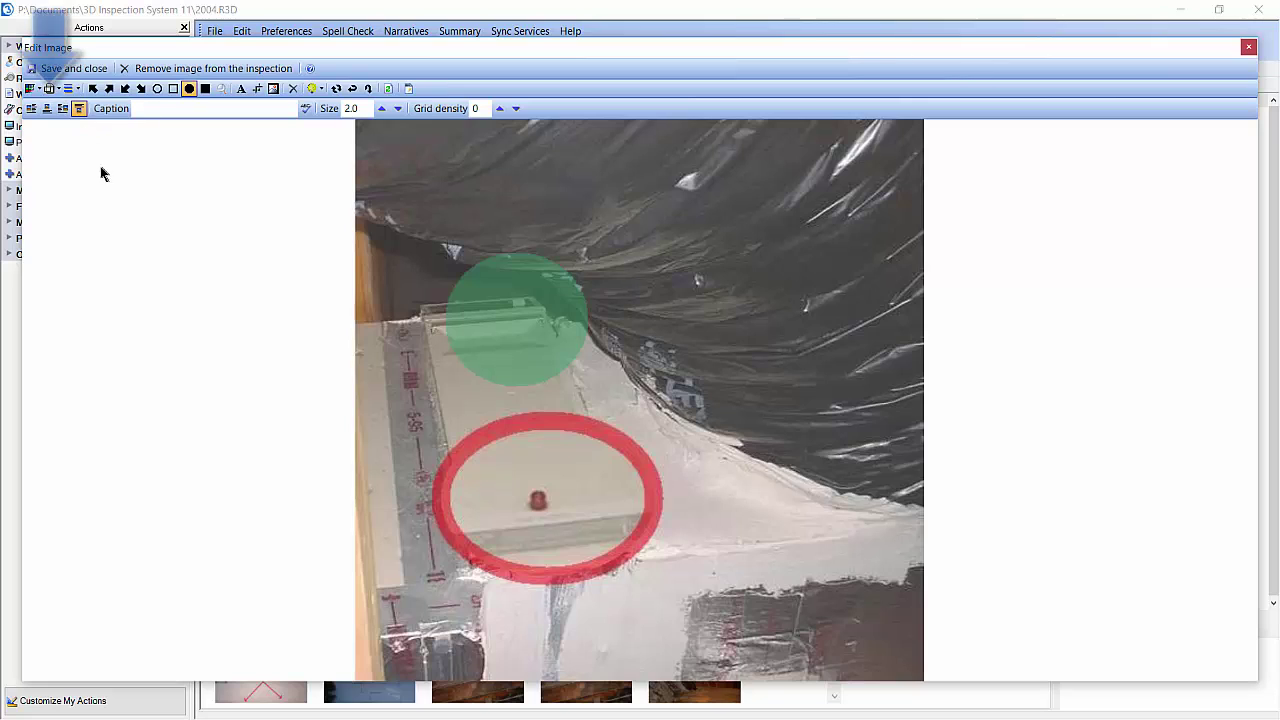
click(56, 89)
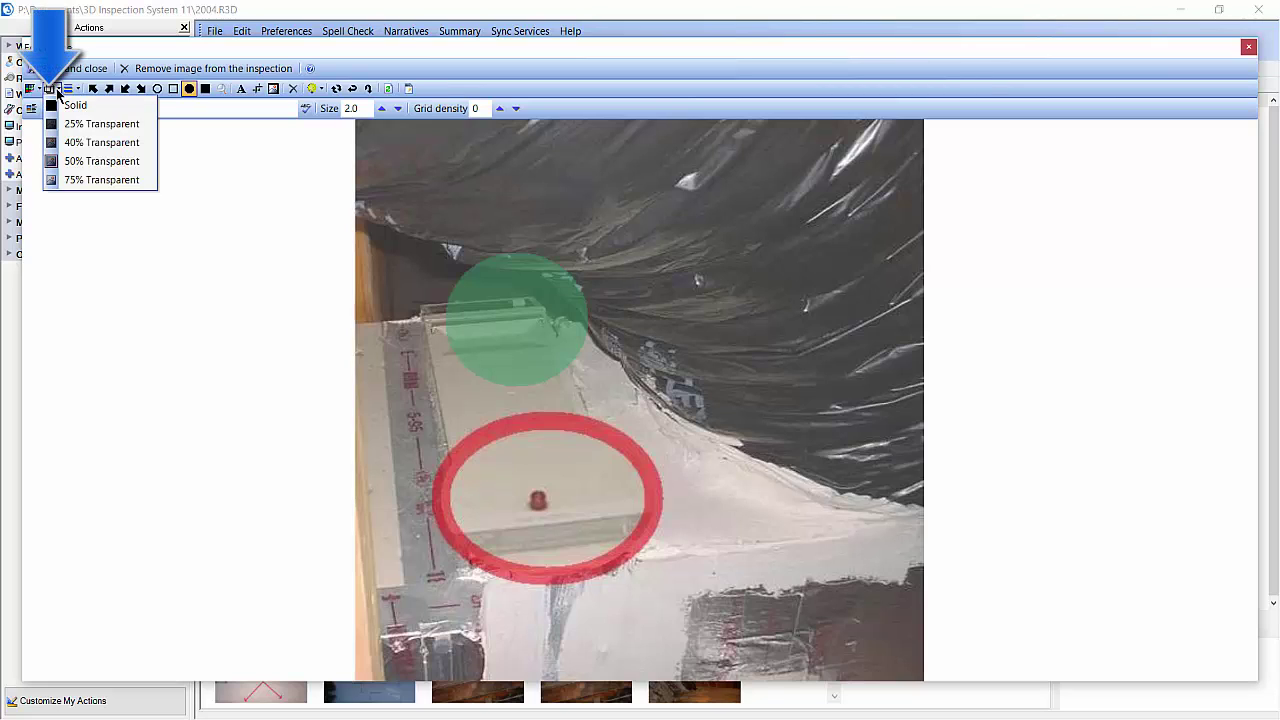
click(70, 106)
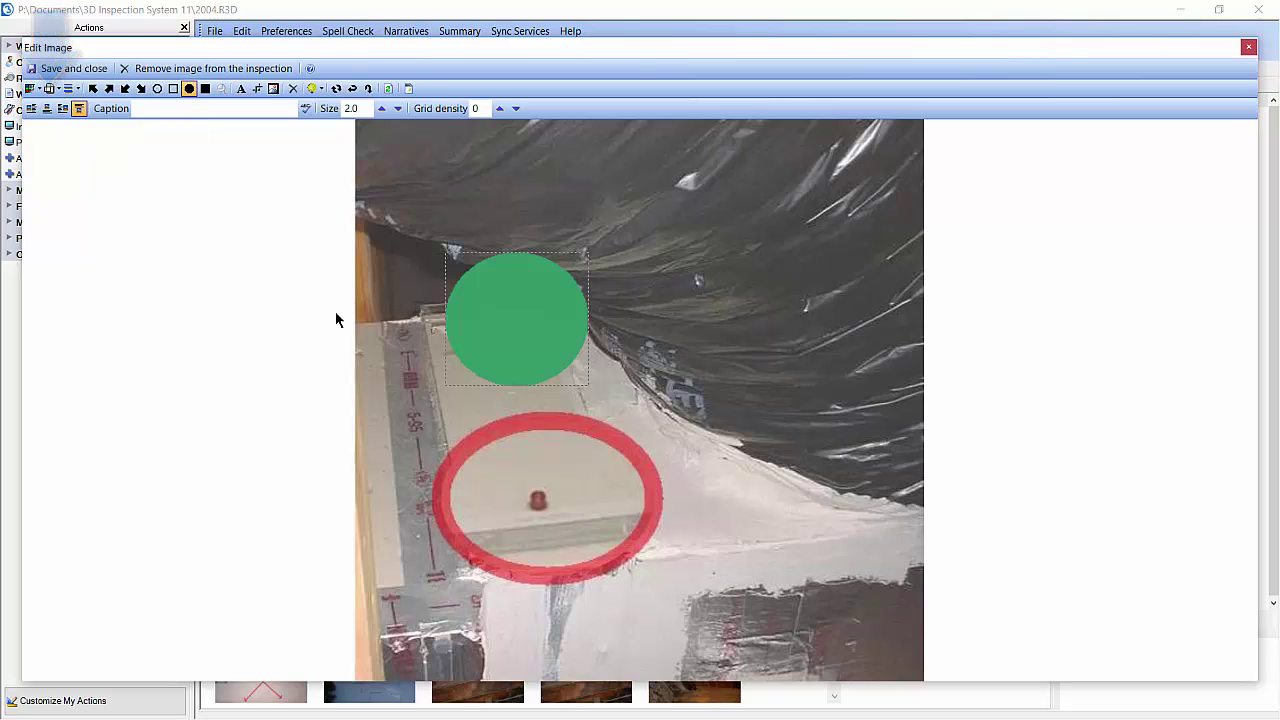
click(292, 89)
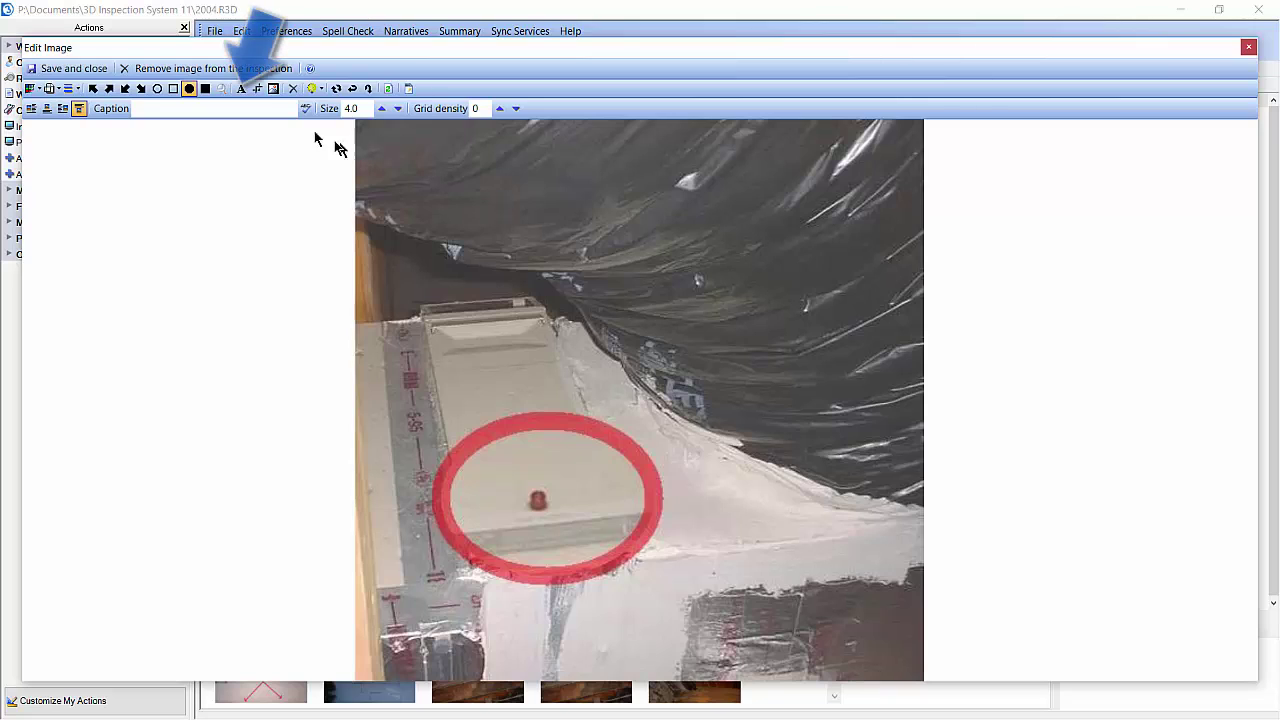
Step: Add a 'Test' text label, enlarge its box and move it to the top-right corner
click(241, 88)
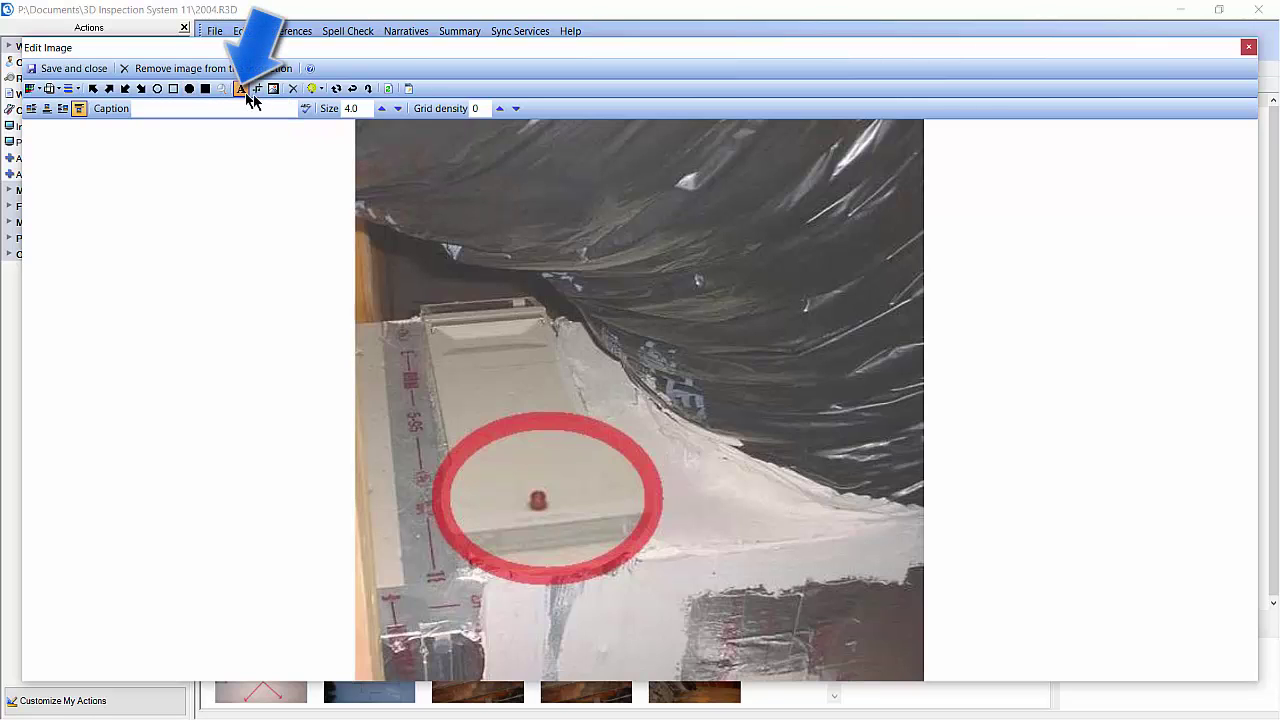
click(456, 315)
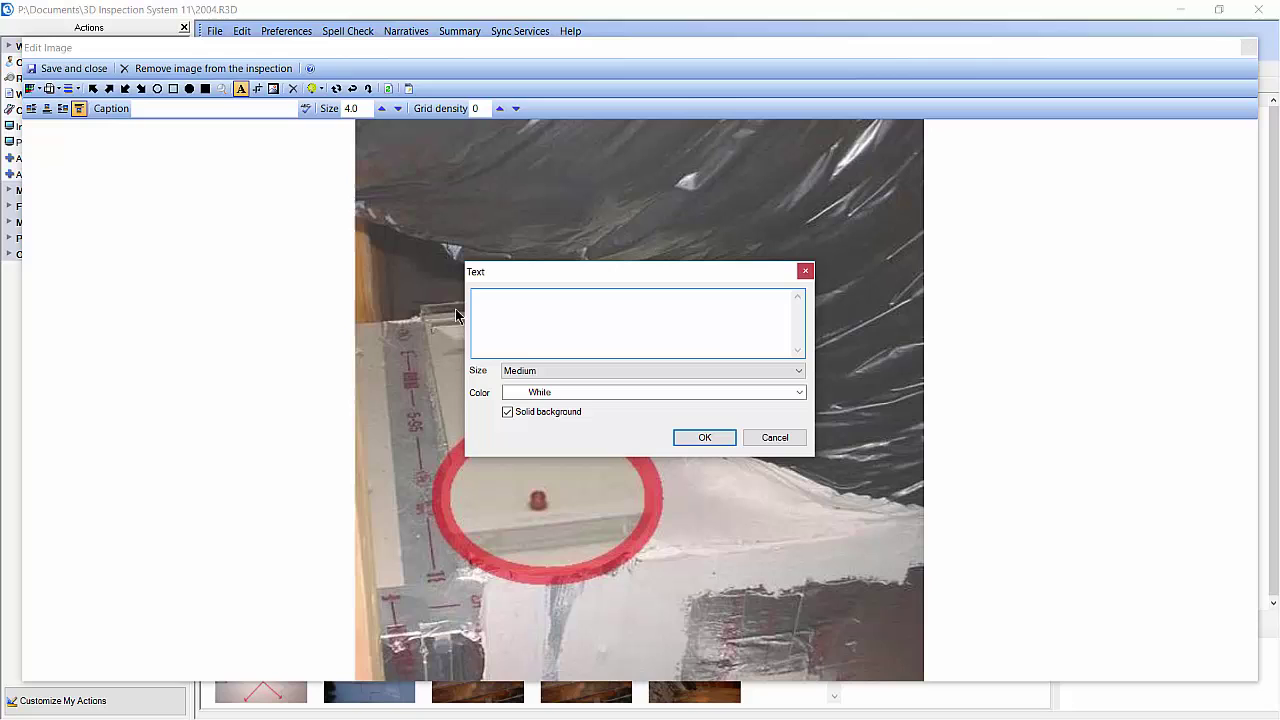
text(Test)
click(702, 438)
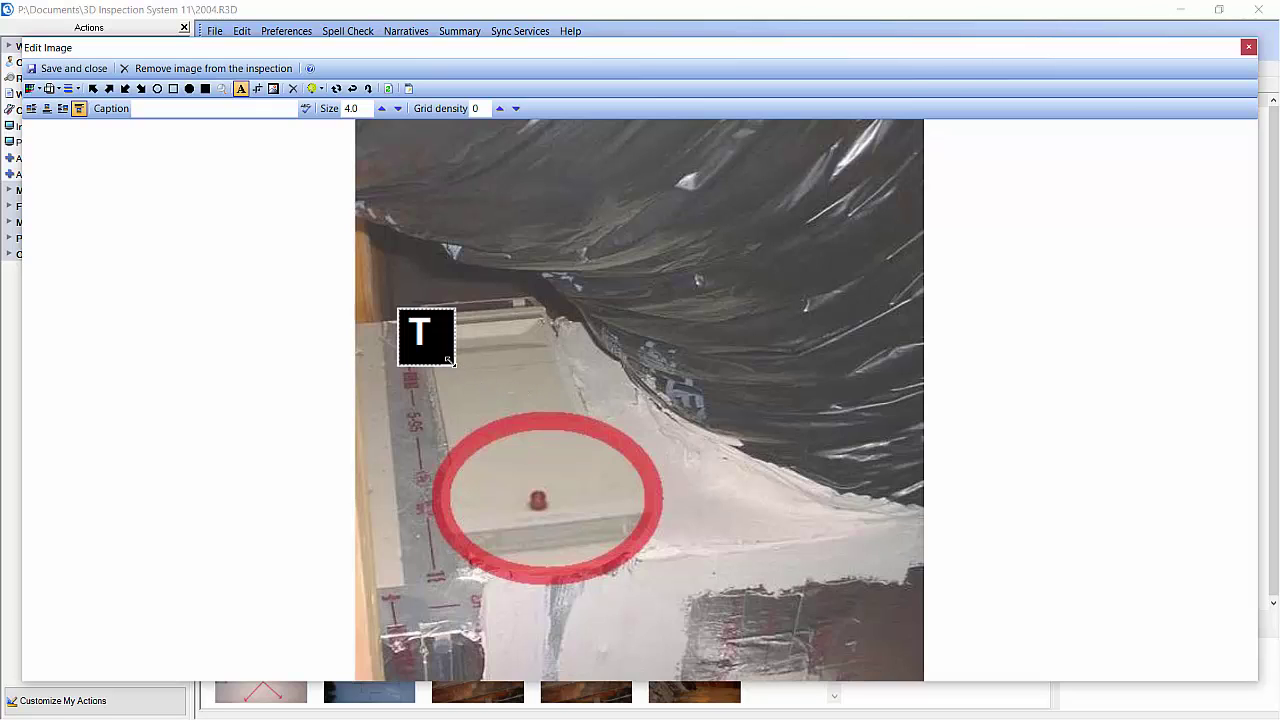
drag(448, 360, 582, 384)
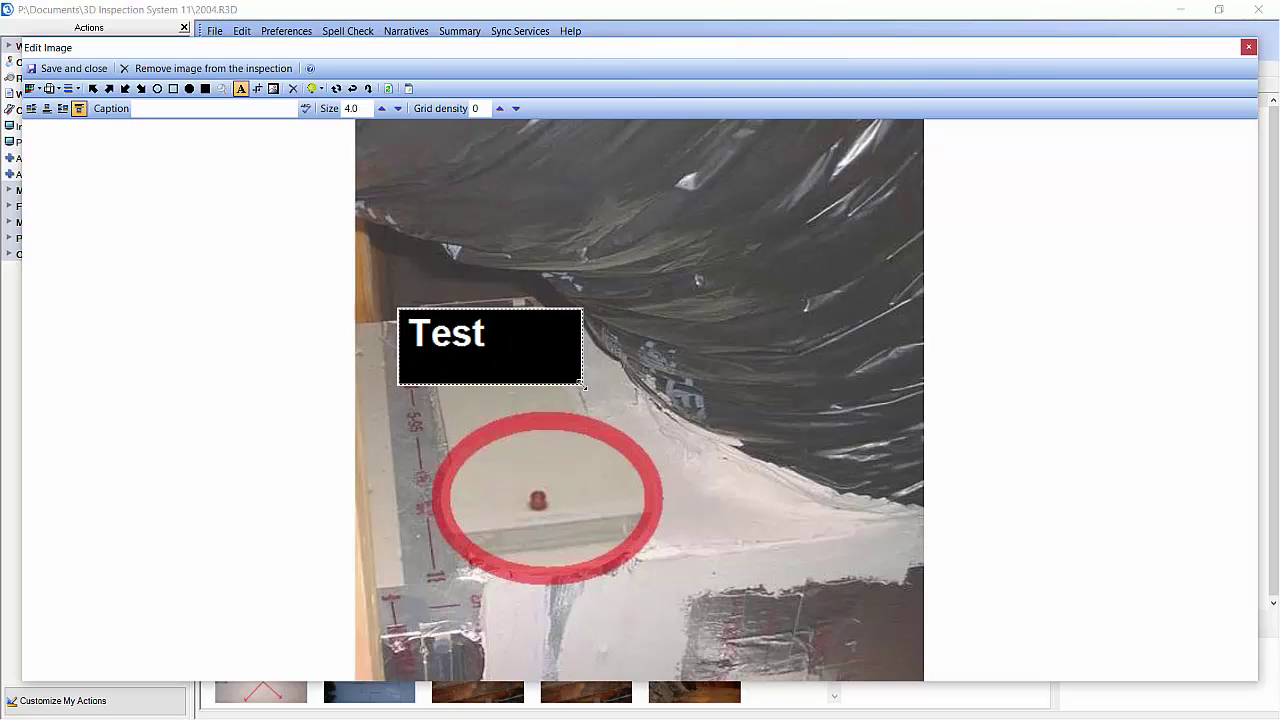
drag(488, 340, 824, 165)
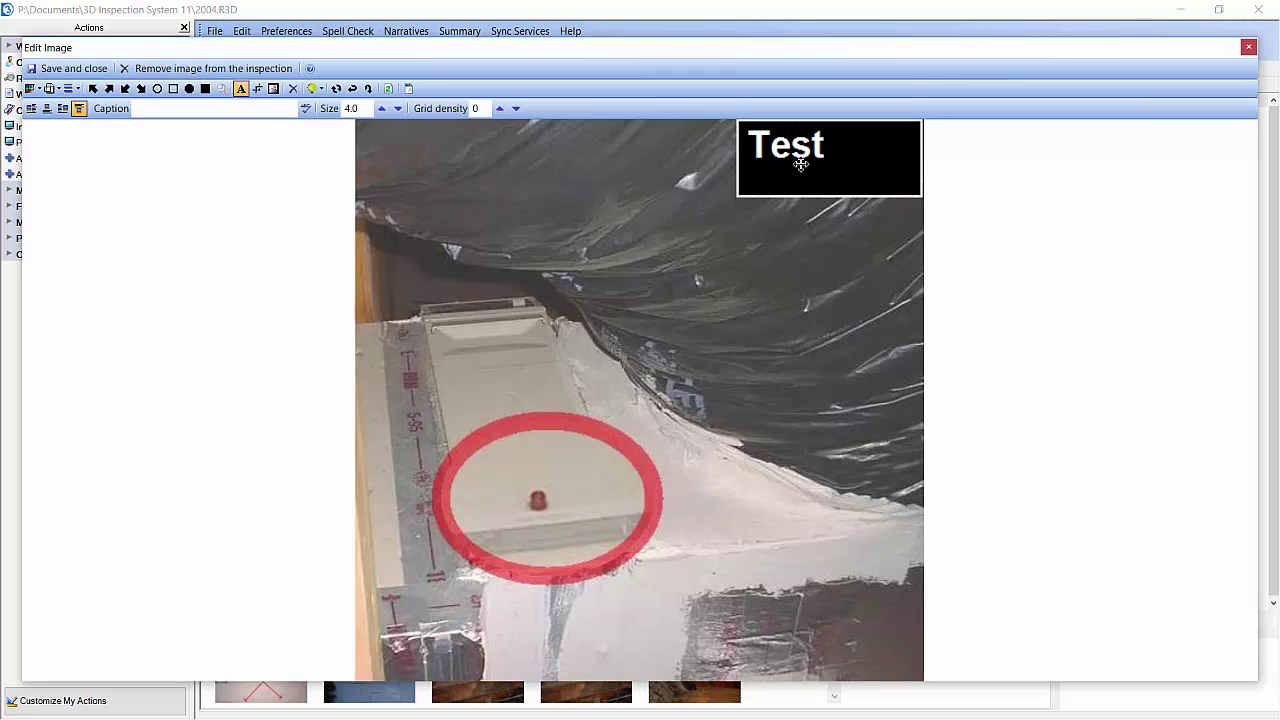
Step: Change the Test label's text colour to Red
double_click(800, 163)
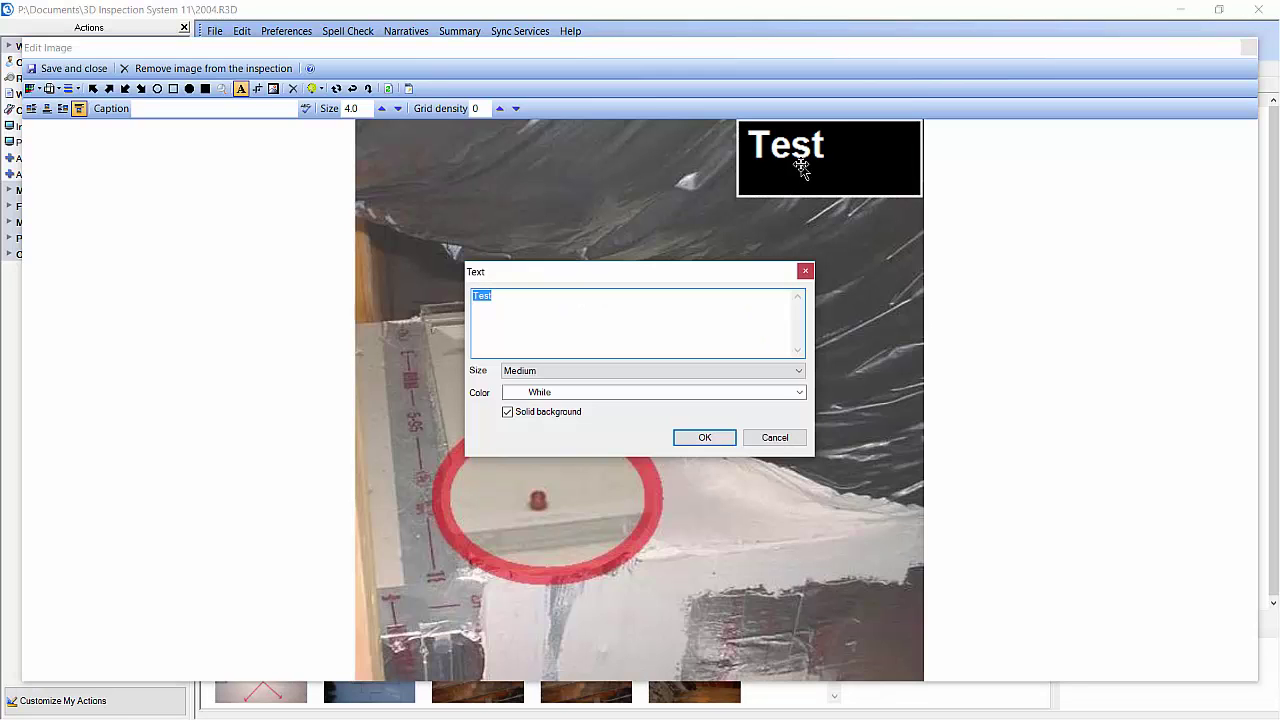
click(800, 394)
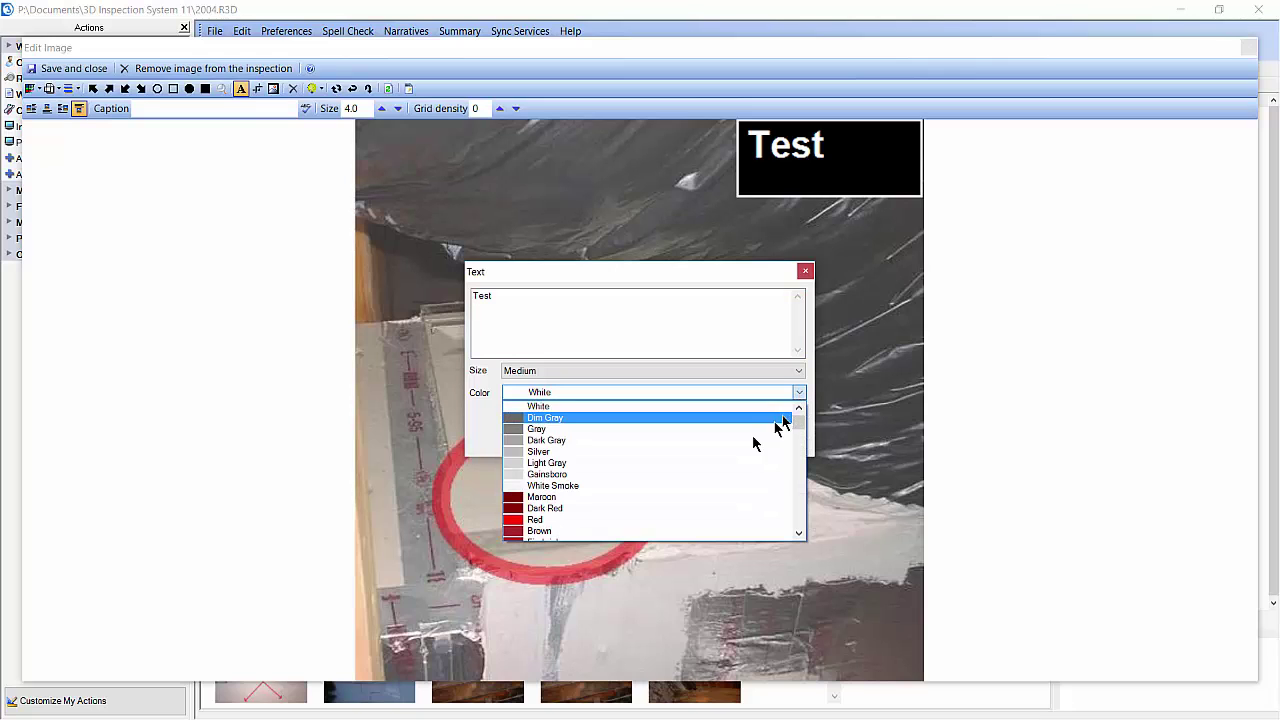
click(708, 520)
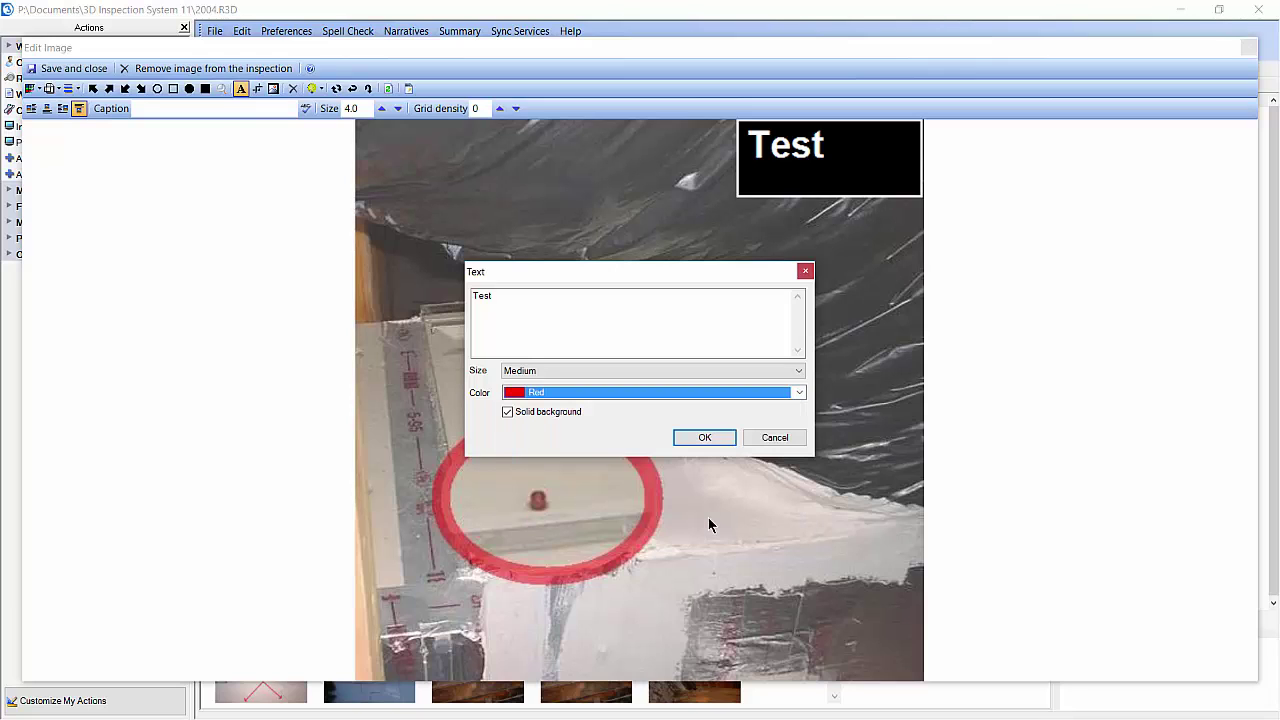
click(718, 440)
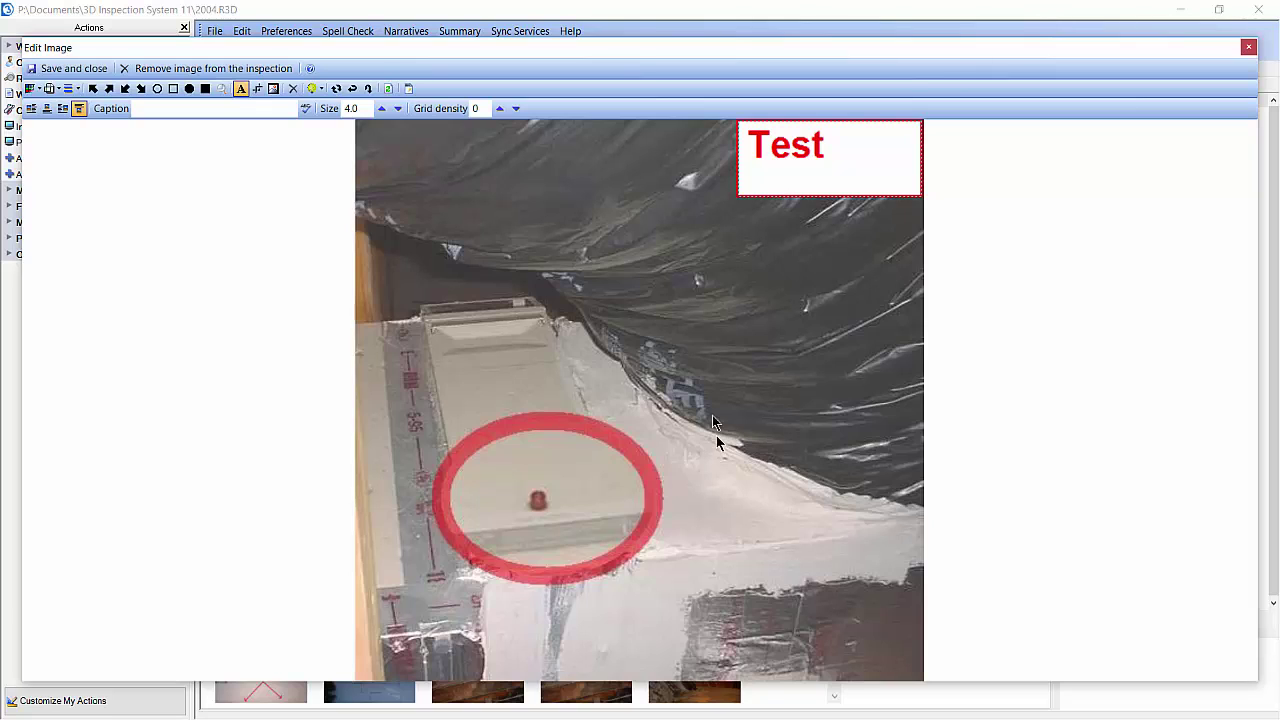
Step: Delete the Test label and rotate the photo 90° clockwise
click(294, 89)
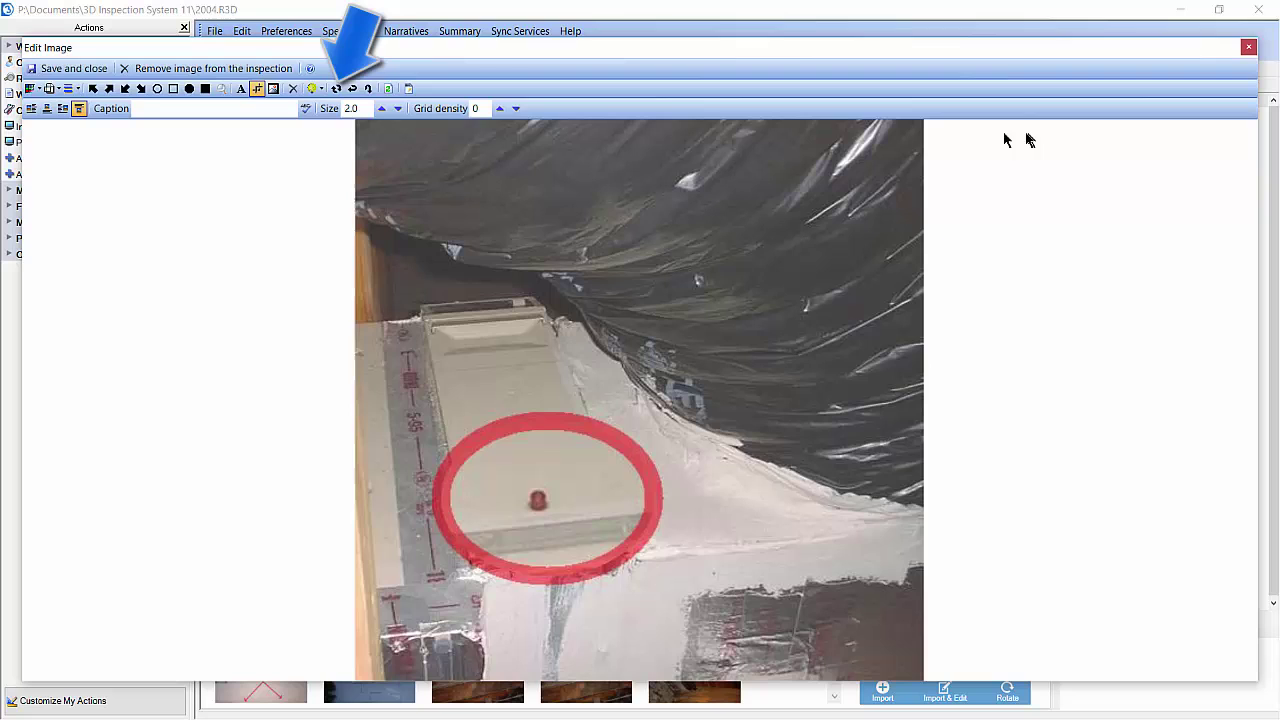
click(336, 89)
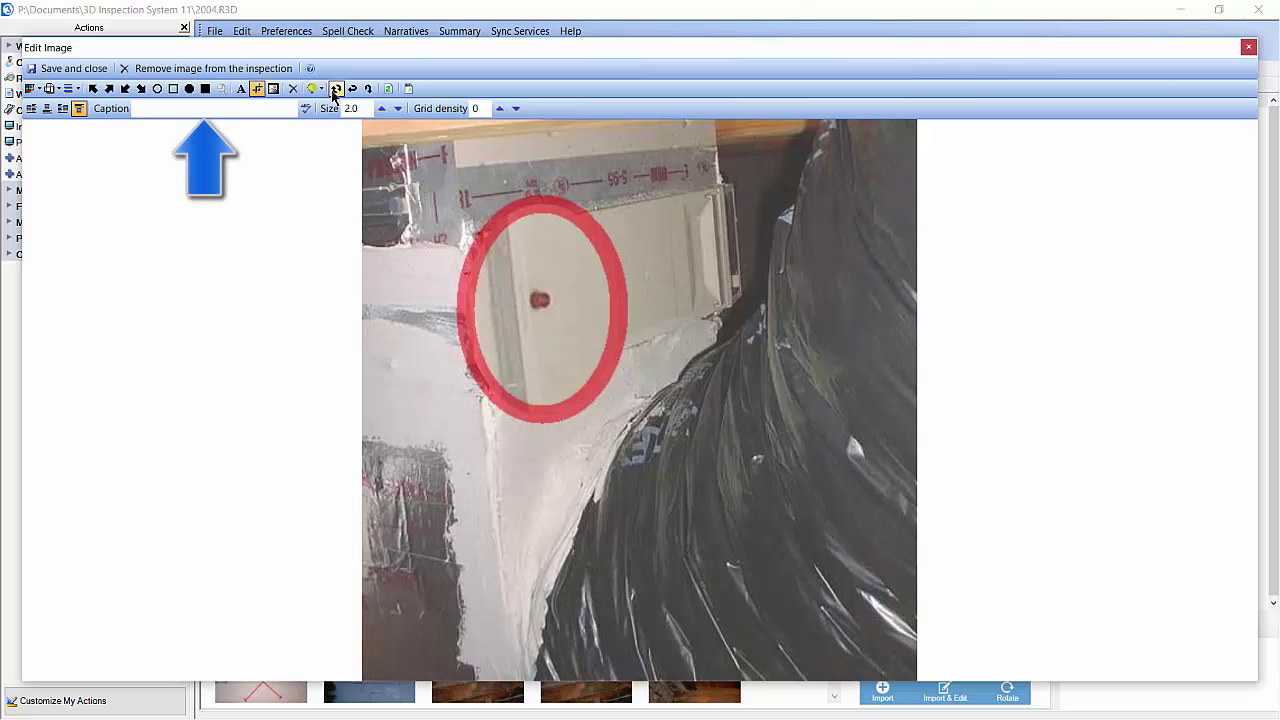
Step: Enter 'The ceiling needs repairs.' as the photo caption
click(237, 108)
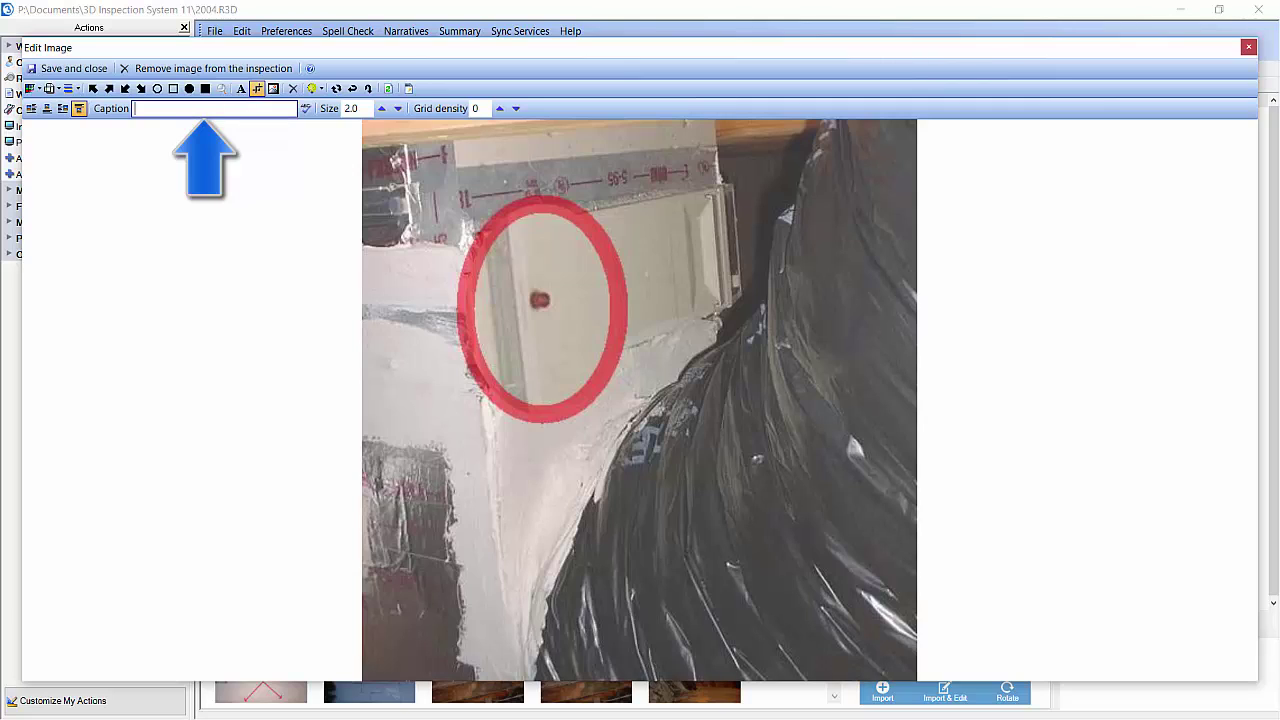
text(The ceil)
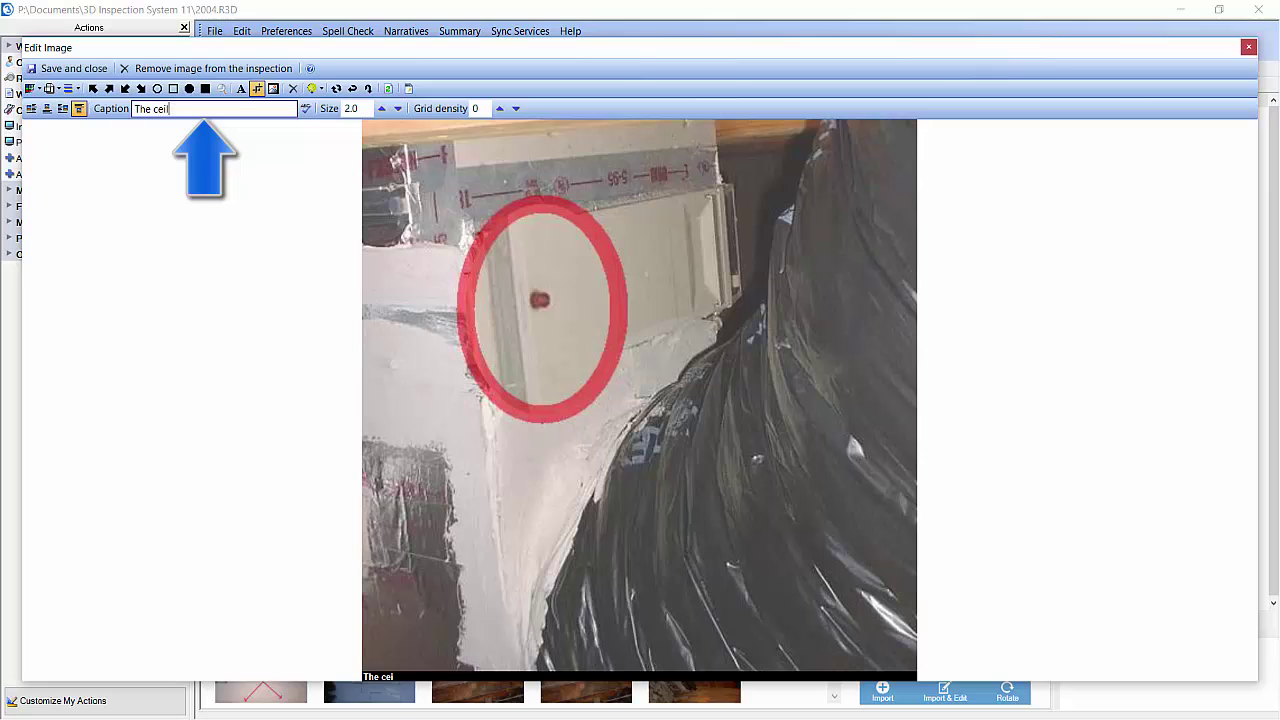
text(ing needs repai)
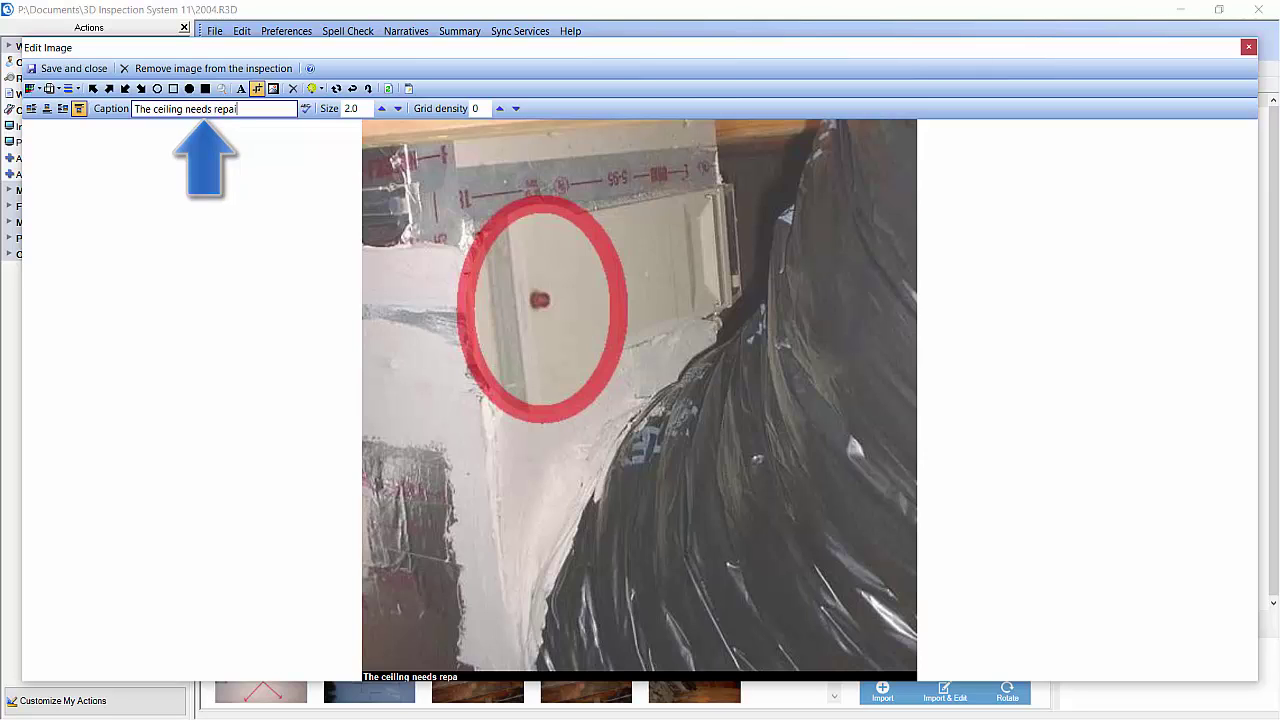
text(rs.)
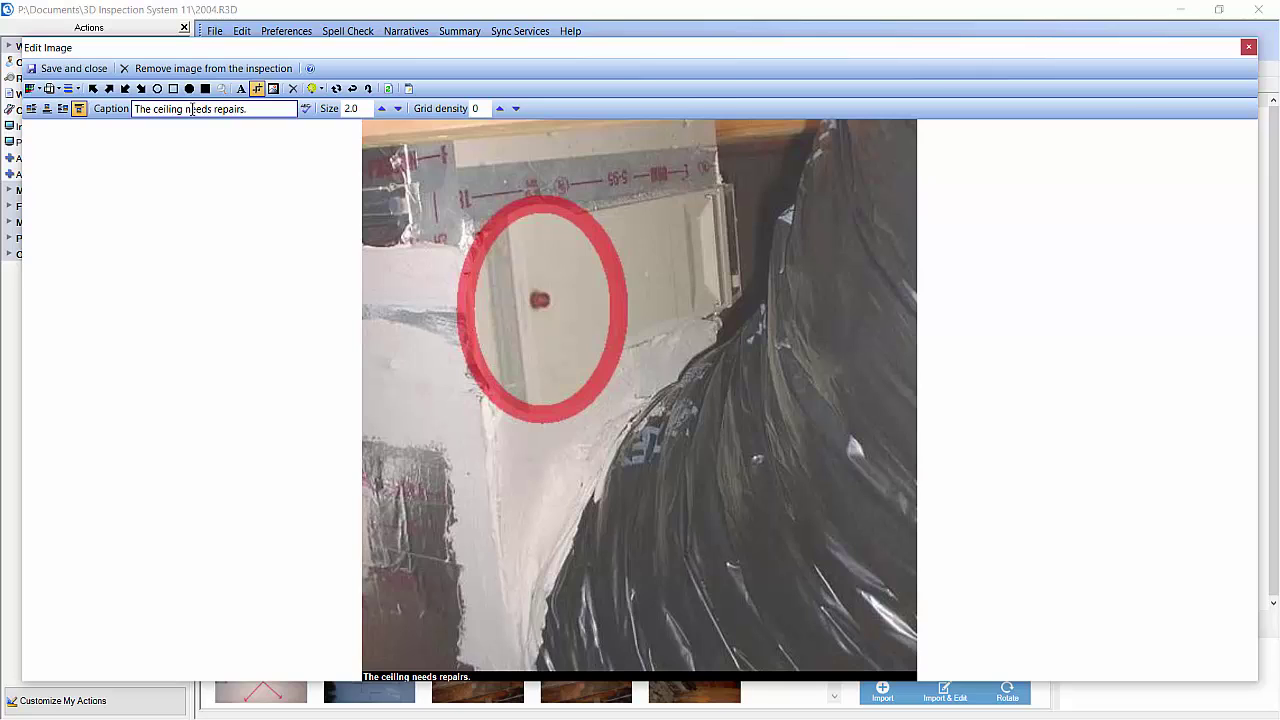
Step: Change the size from 2.0 to 4.0 and save the finished photo
click(365, 108)
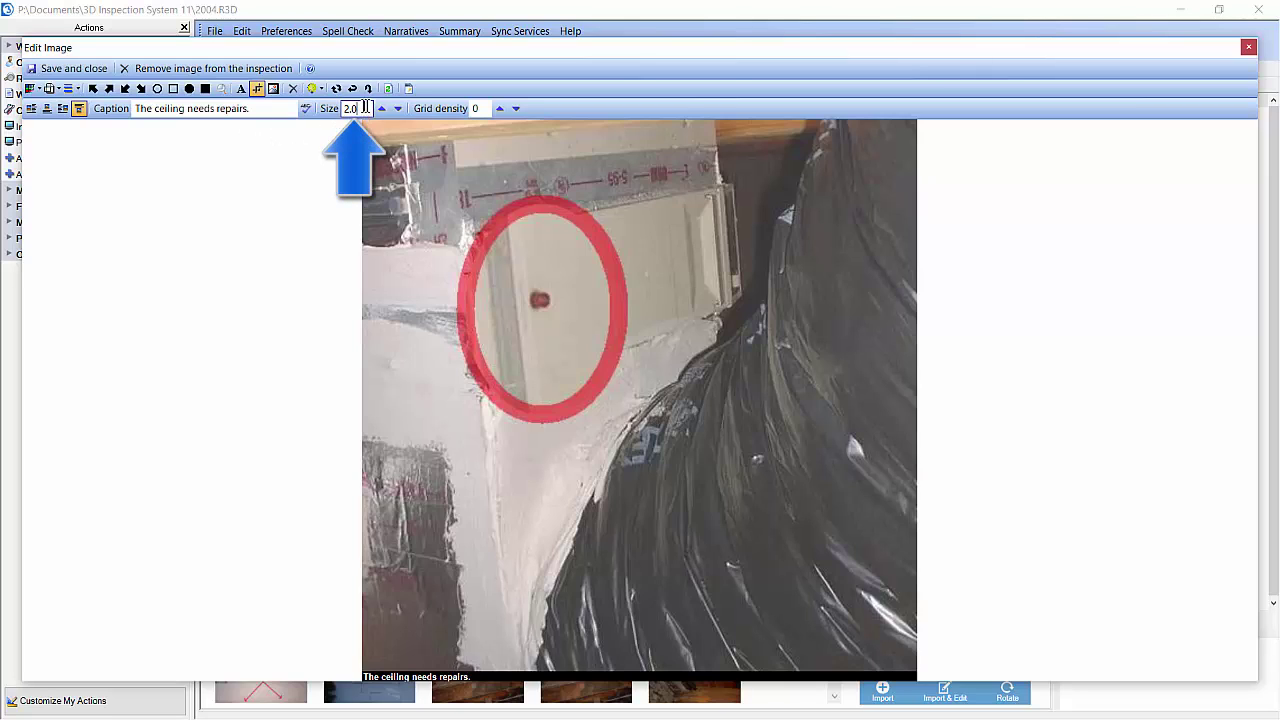
drag(365, 108, 340, 112)
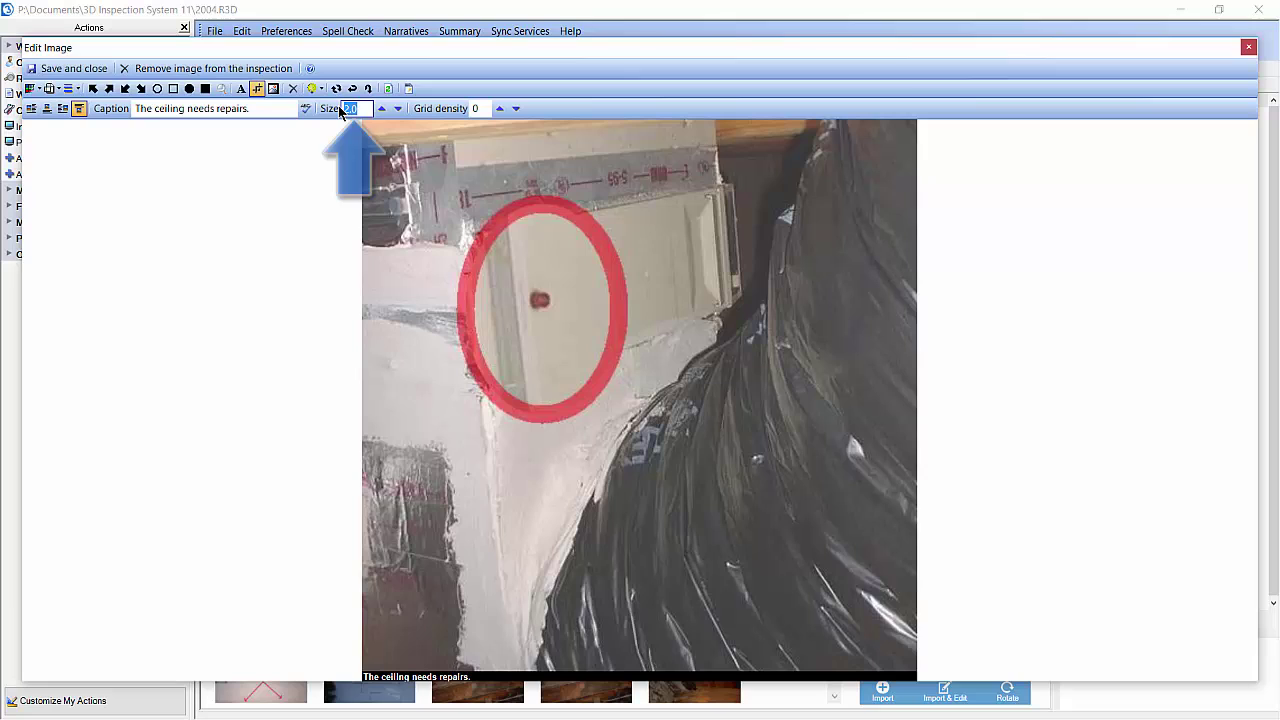
text(4.0)
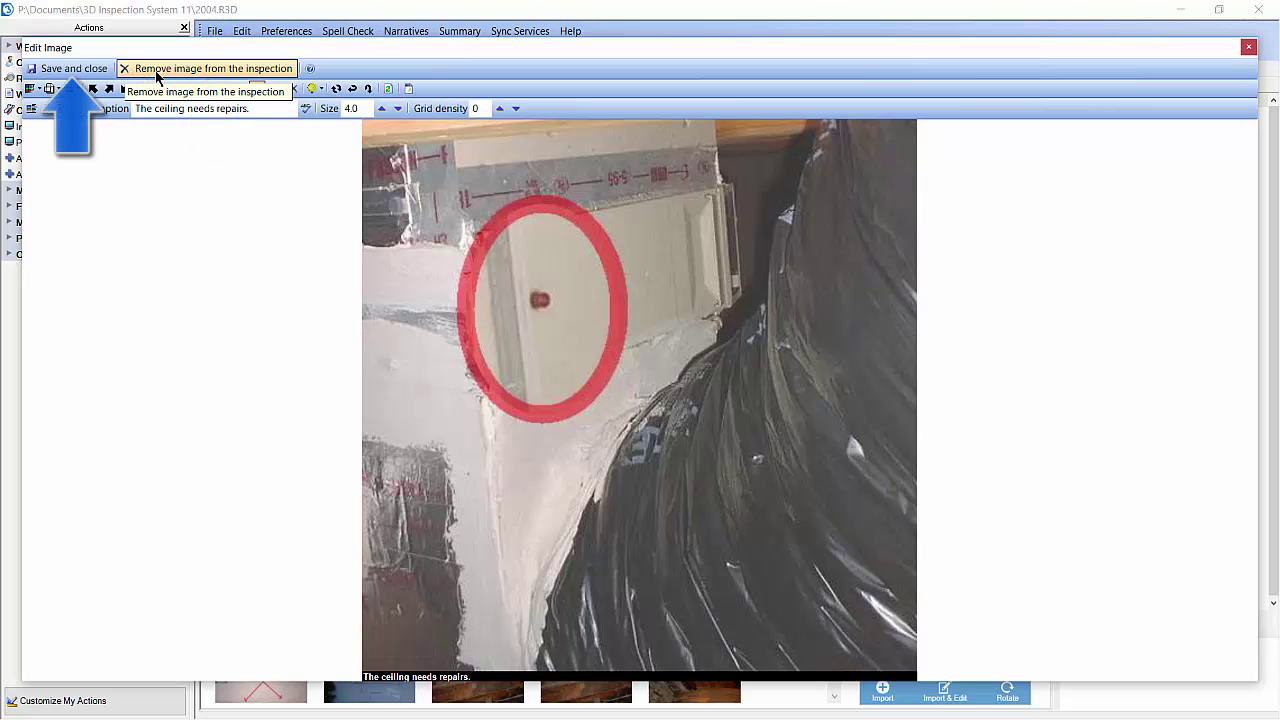
click(77, 69)
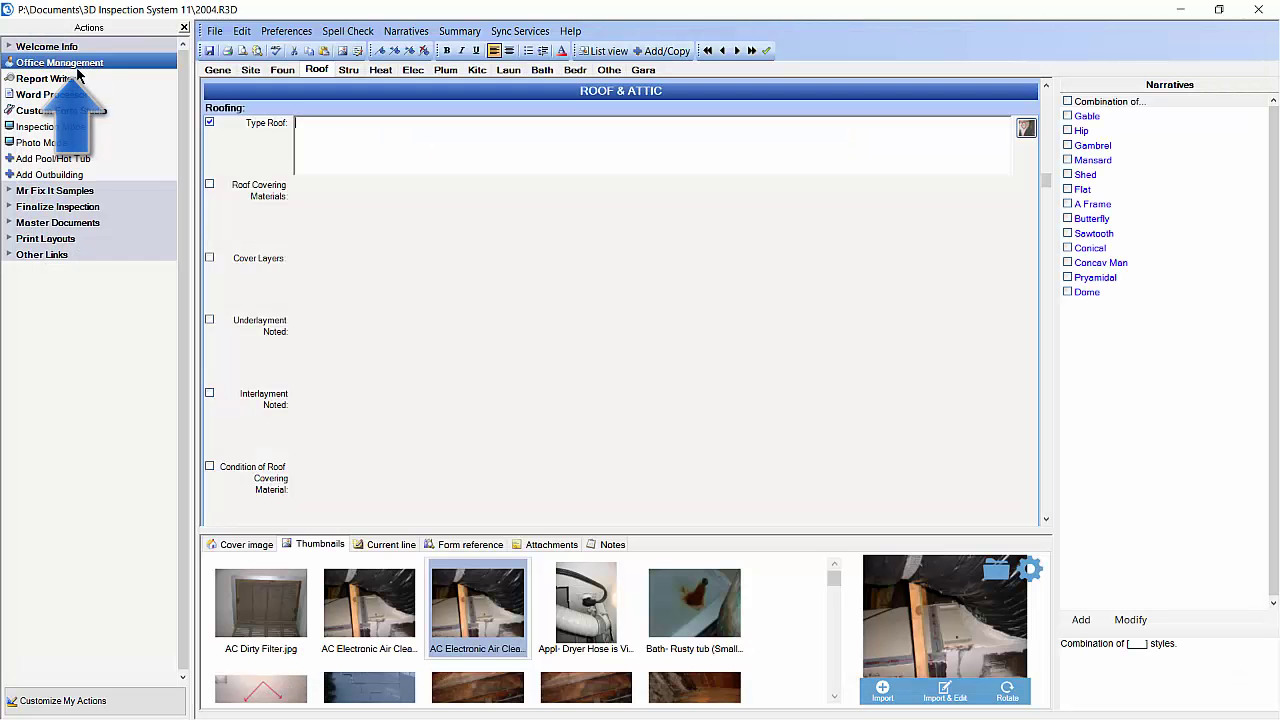